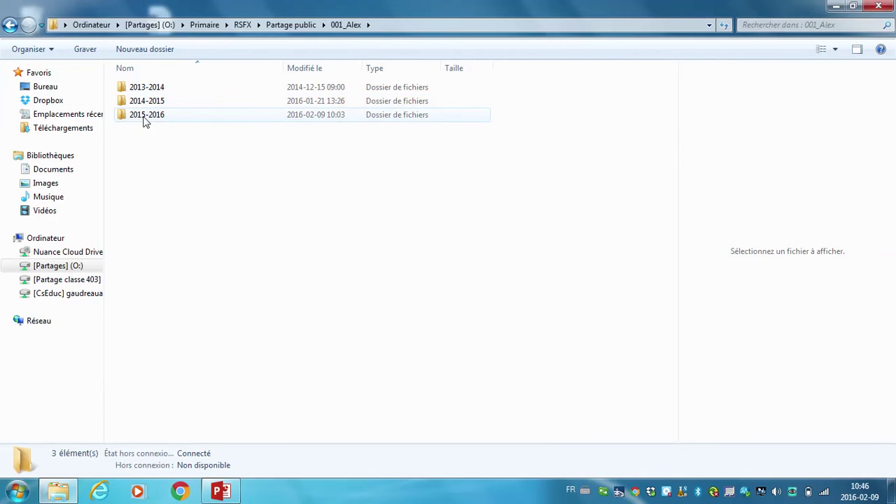
- In 2015-2016 > 01_art_dessin > montage, create a new folder named with the student's first name
double_click(145, 118)
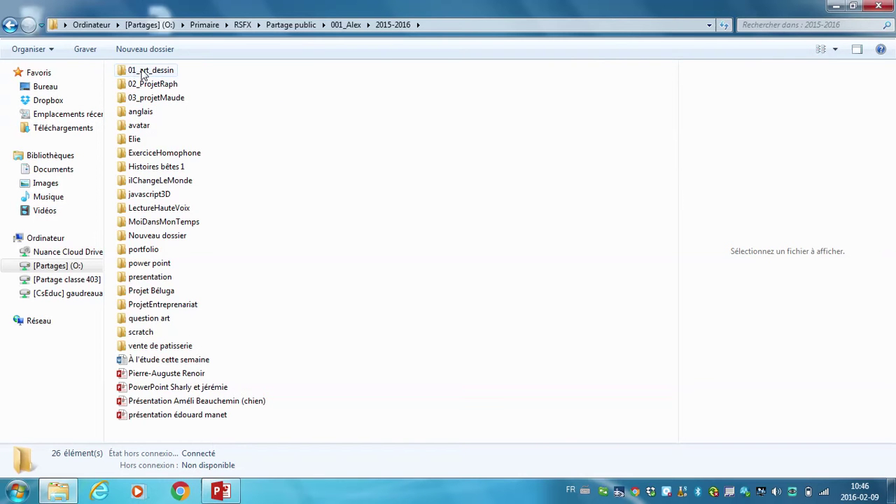
double_click(143, 70)
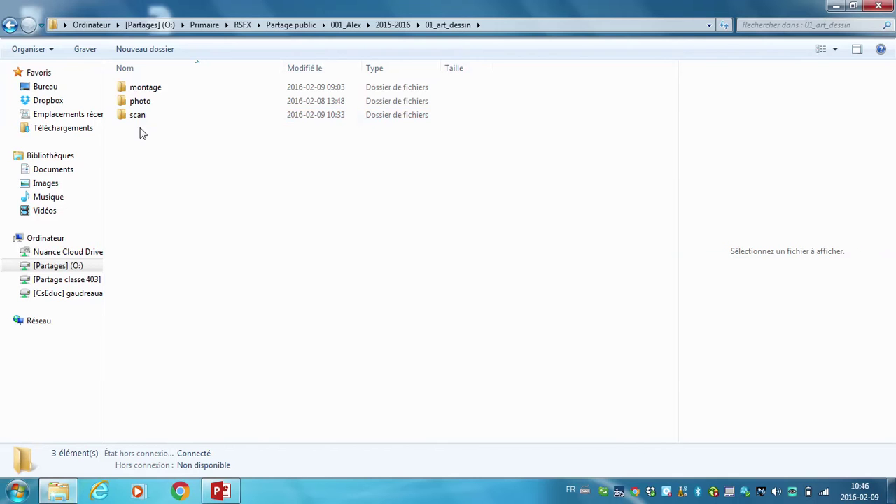
double_click(143, 90)
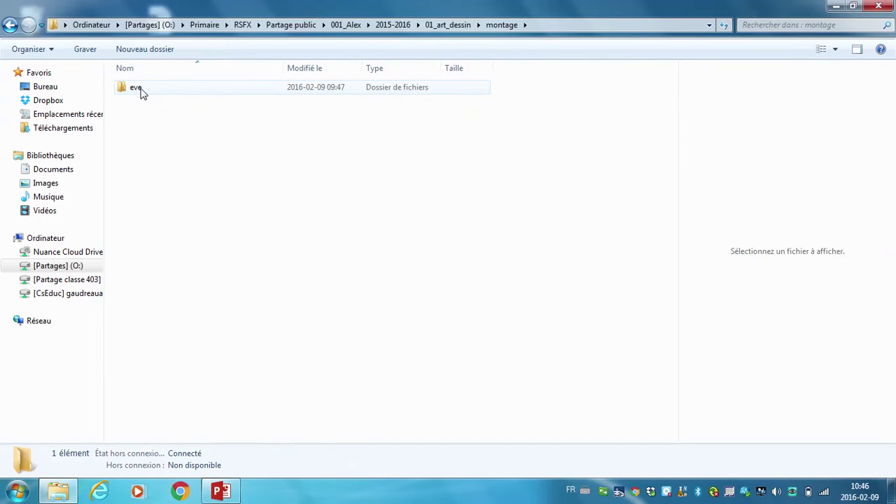
left_click(137, 51)
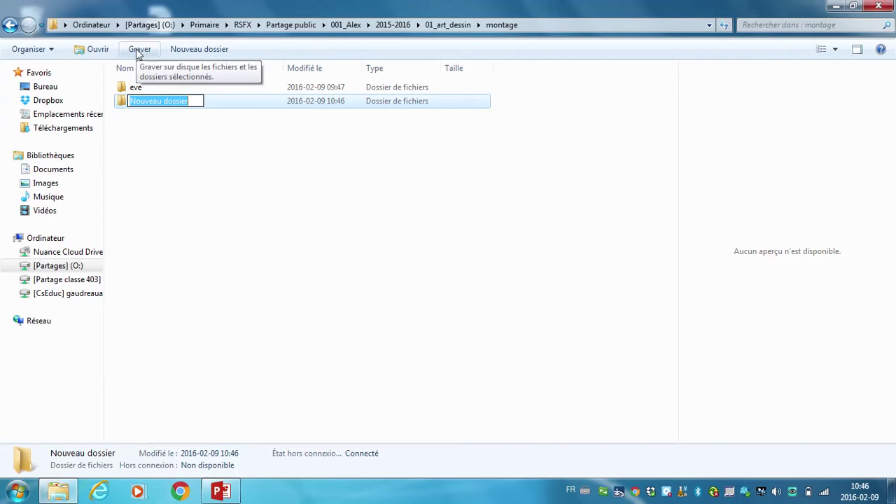
type("Alex")
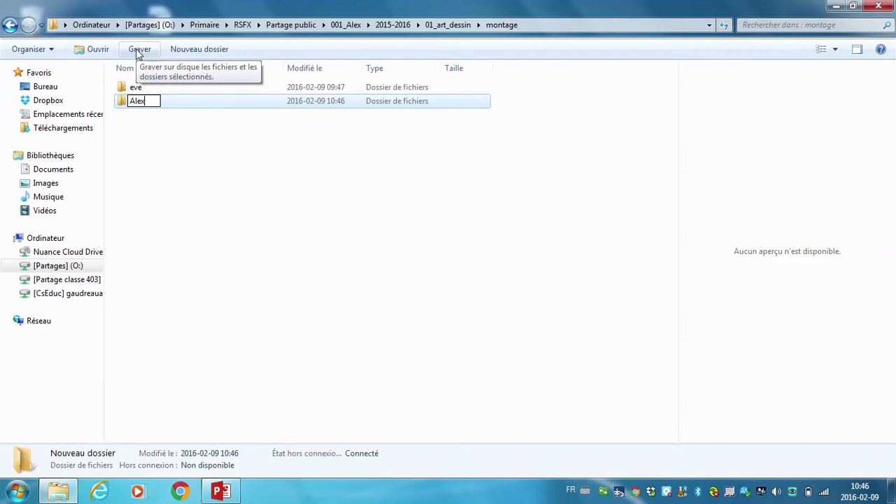
key("Return")
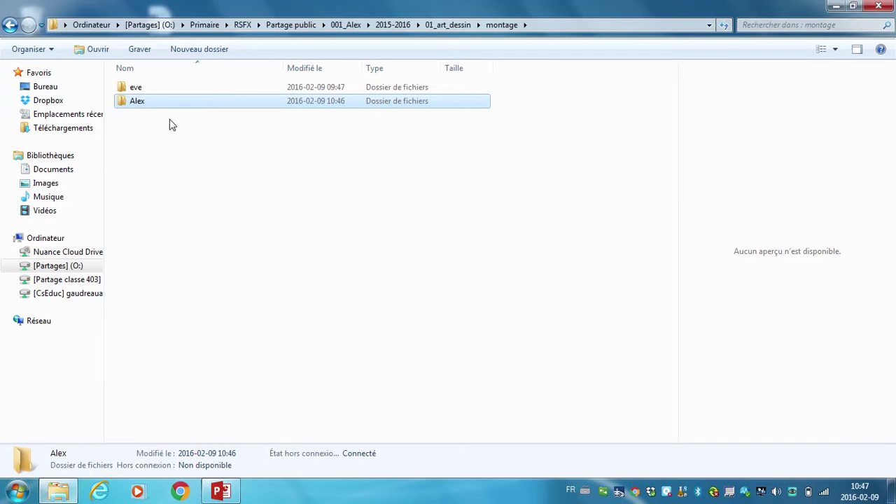
- Copy the snowy rink photo IMG_8387 from the photo folder of 01_art_dessin
left_click(452, 30)
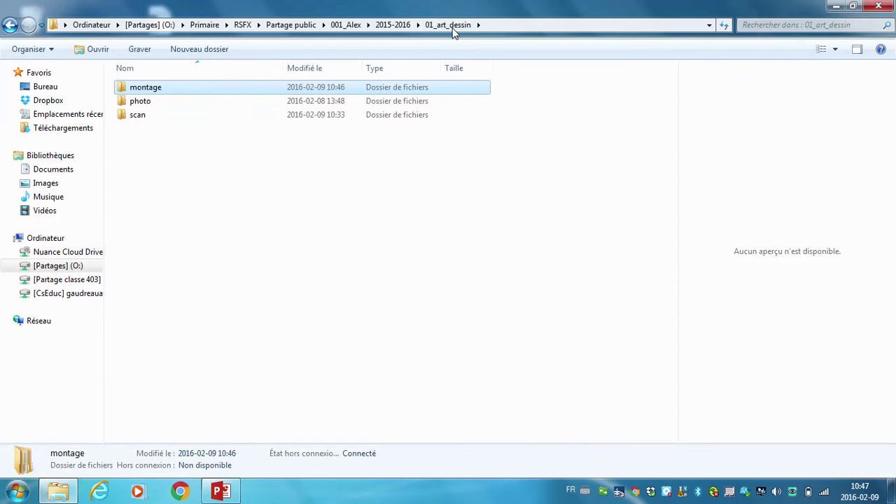
double_click(143, 102)
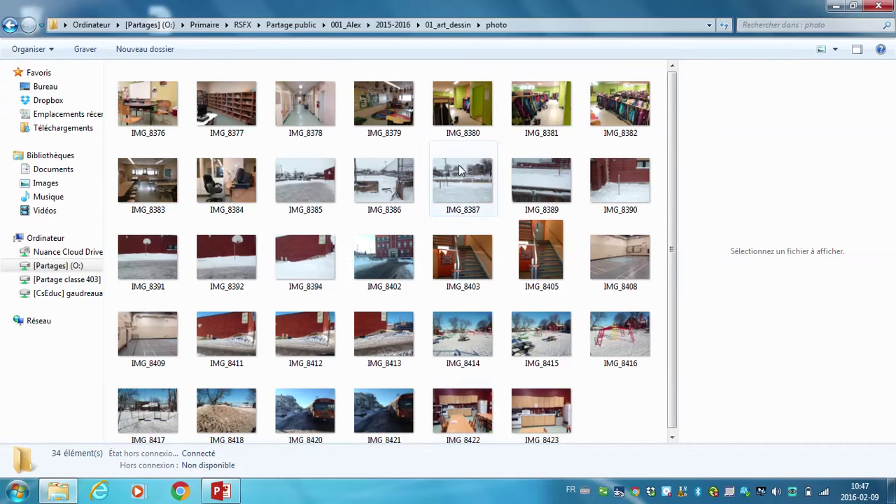
left_click(460, 184)
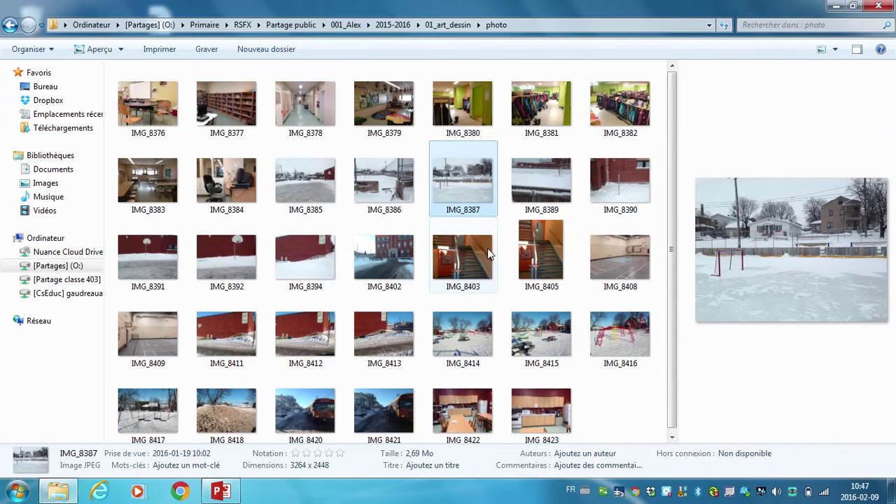
right_click(462, 182)
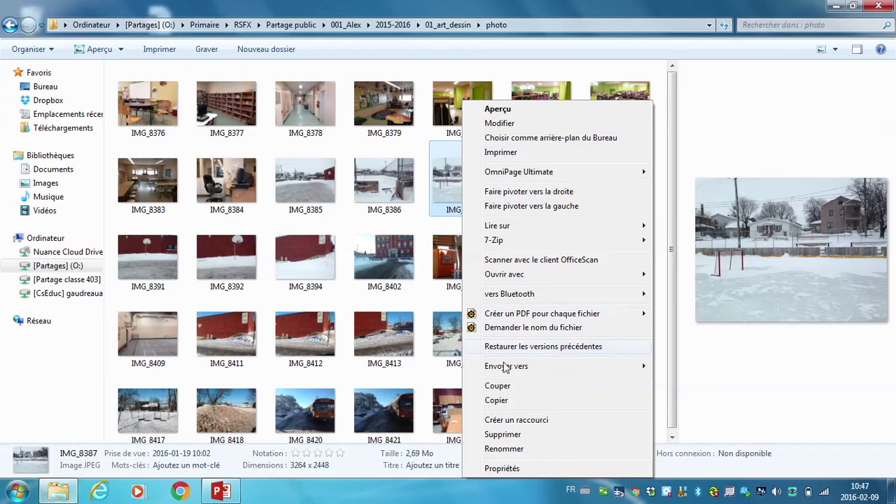
left_click(505, 402)
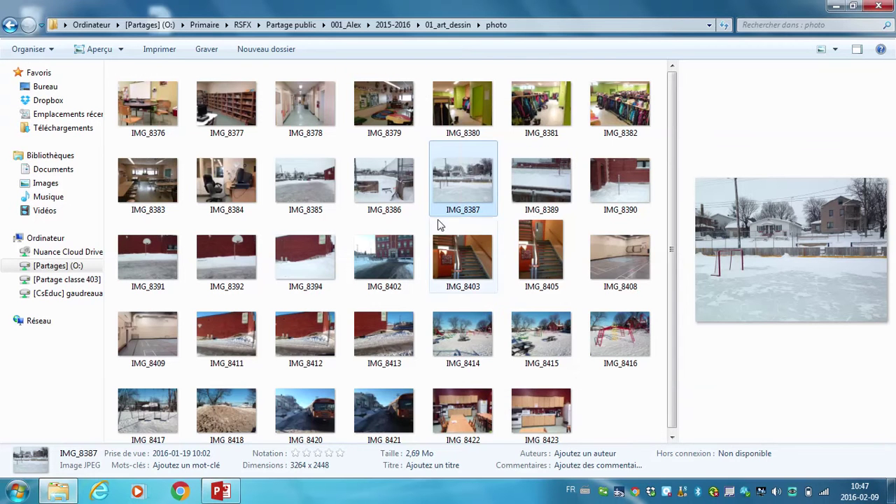
- Paste the copied photo into the new personal folder inside montage
left_click(445, 26)
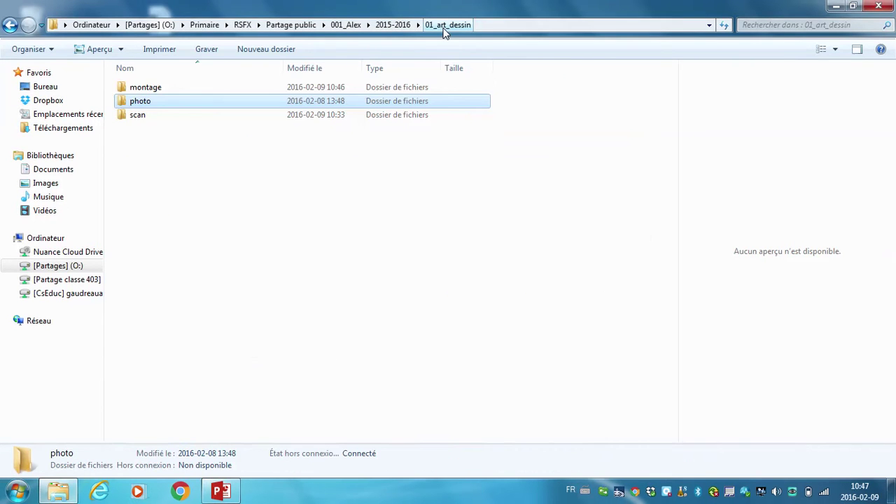
double_click(144, 89)
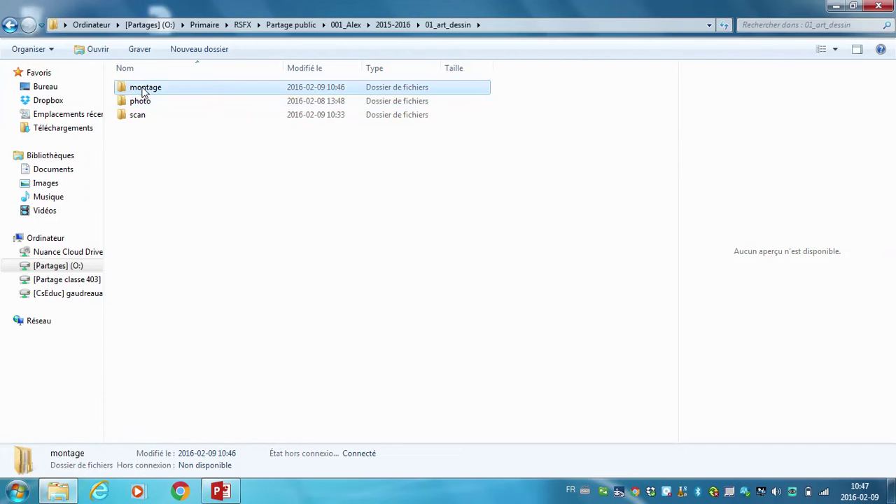
double_click(140, 90)
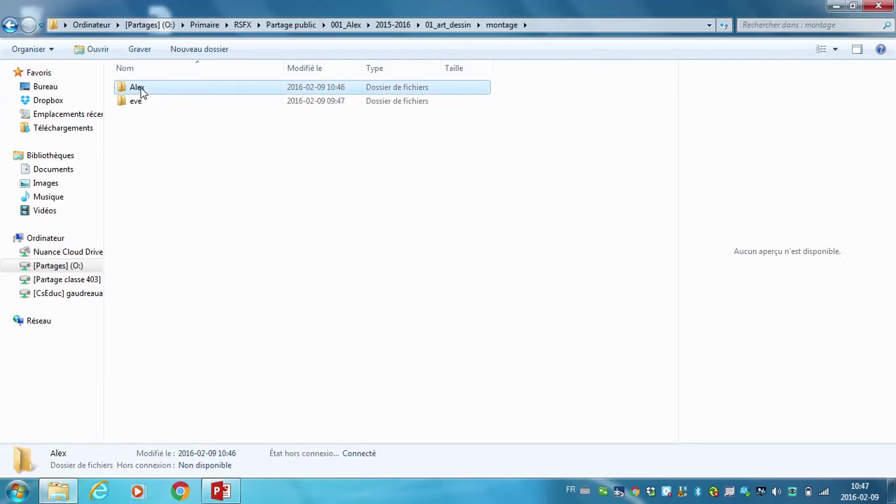
right_click(212, 149)
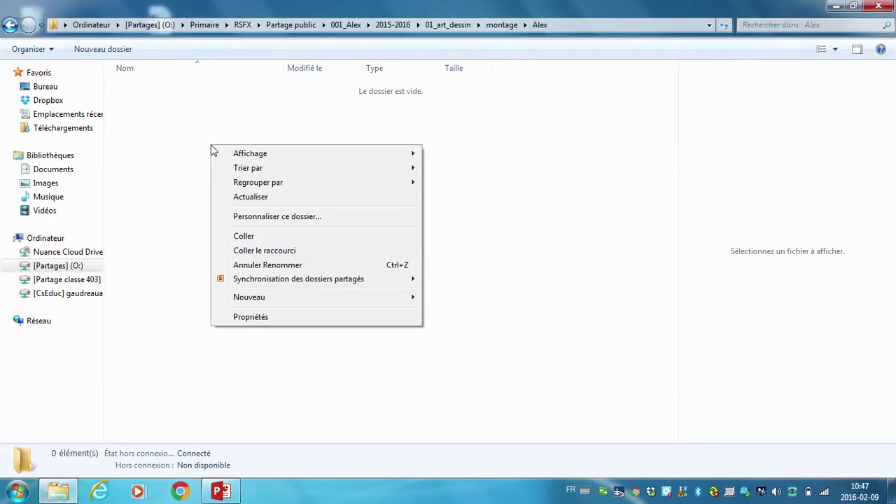
left_click(241, 237)
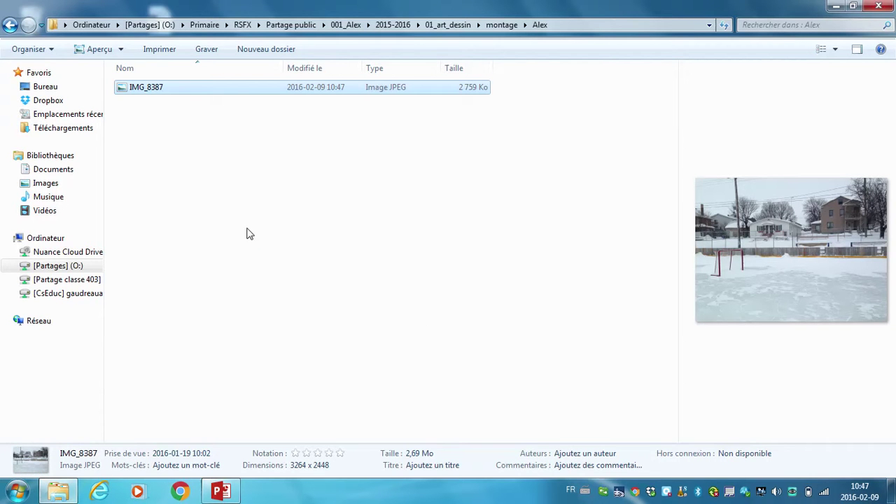
left_click(452, 26)
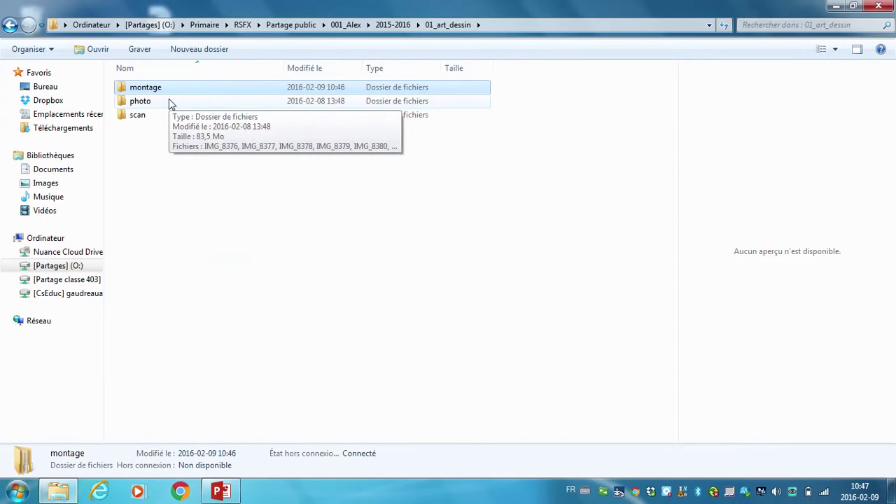
left_click(168, 120)
double_click(168, 116)
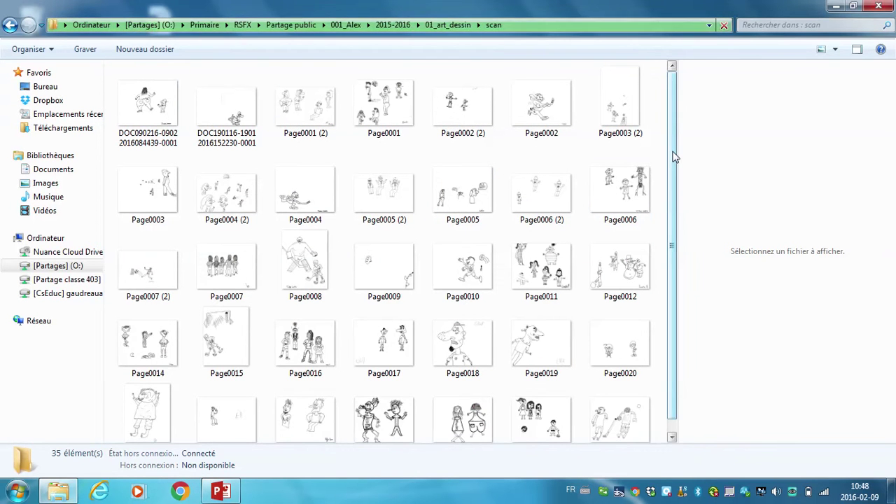
left_click(227, 116)
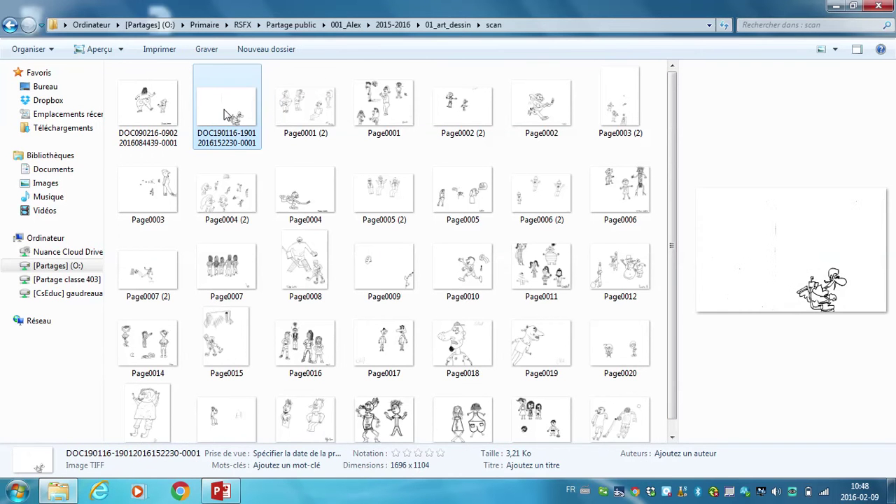
right_click(225, 112)
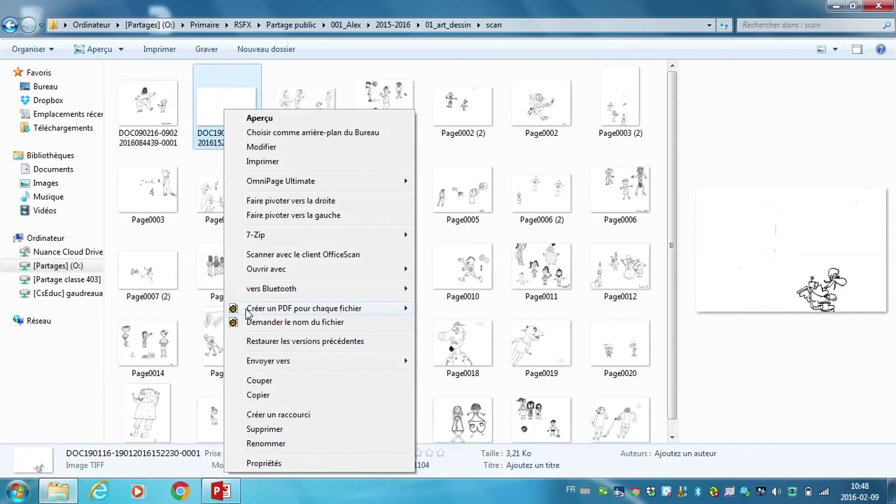
left_click(258, 396)
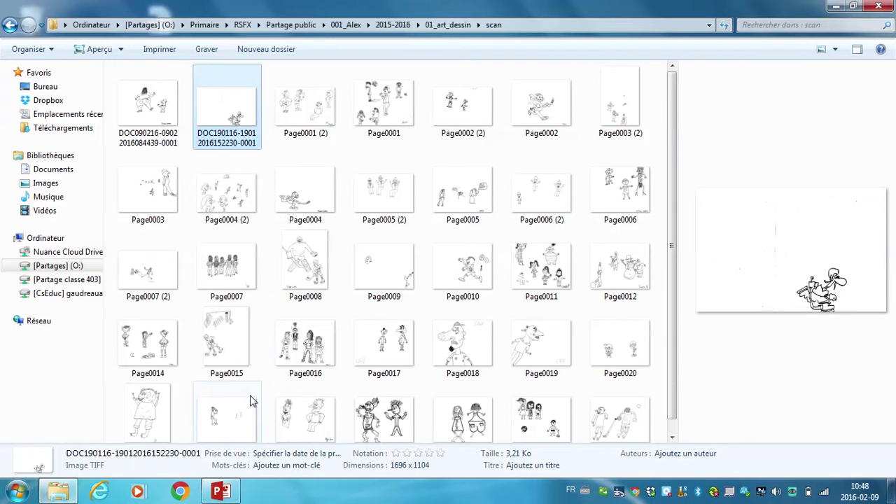
- Paste the scanned drawing into the personal folder inside montage and preview both images there
left_click(440, 26)
double_click(127, 89)
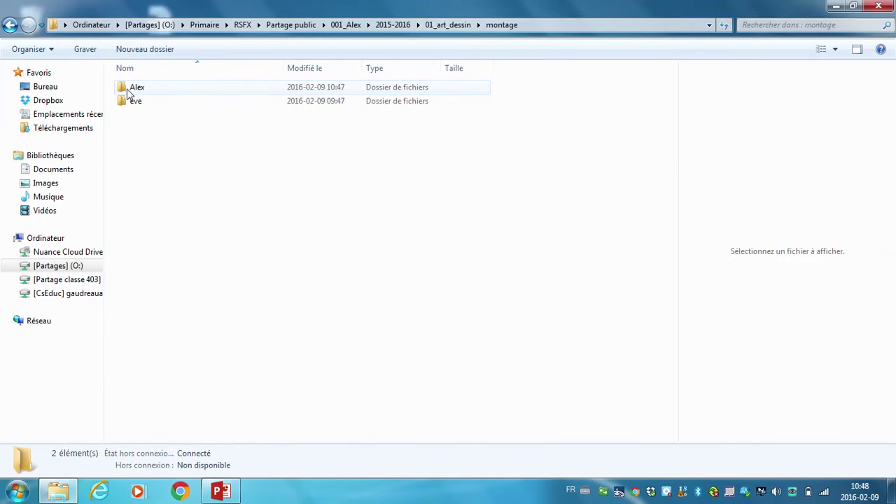
double_click(128, 92)
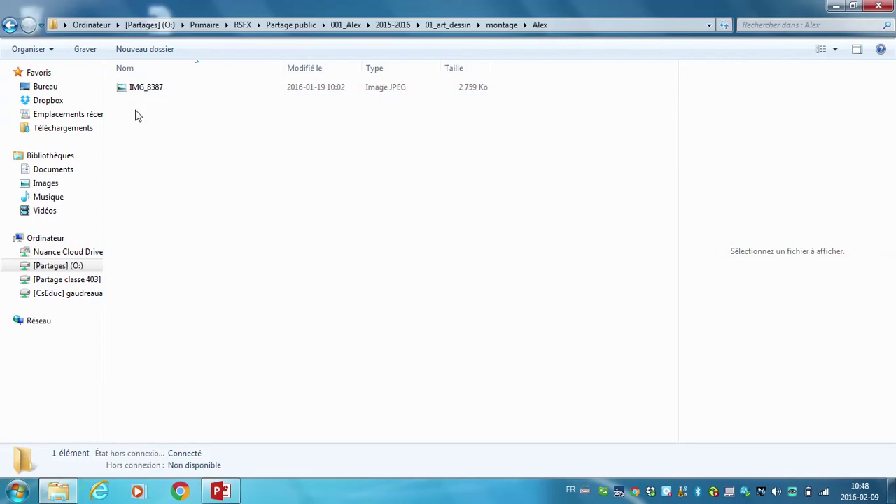
right_click(141, 115)
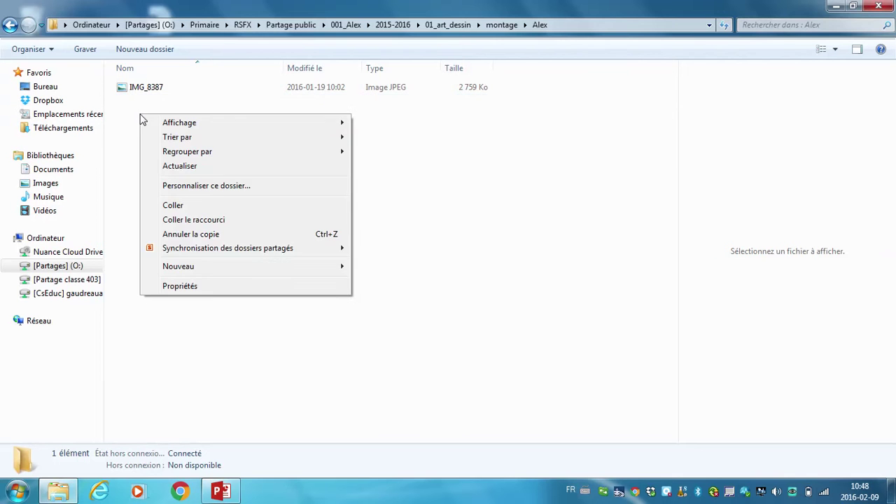
left_click(172, 205)
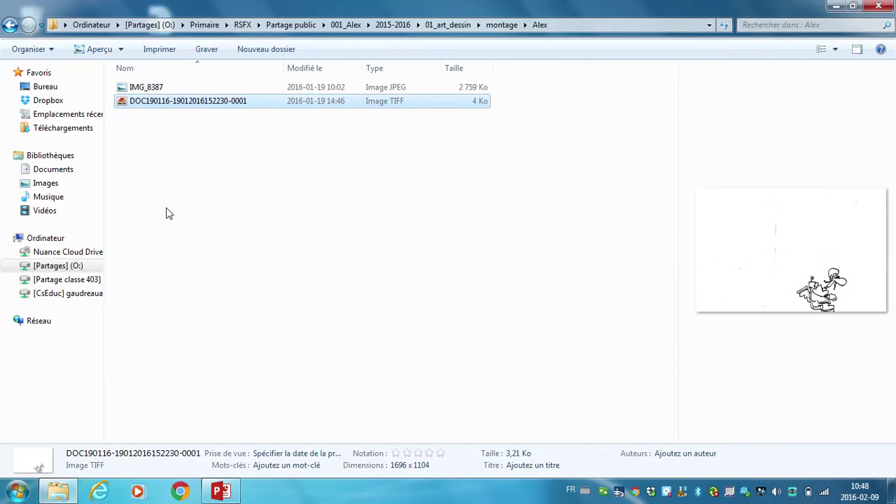
left_click(148, 88)
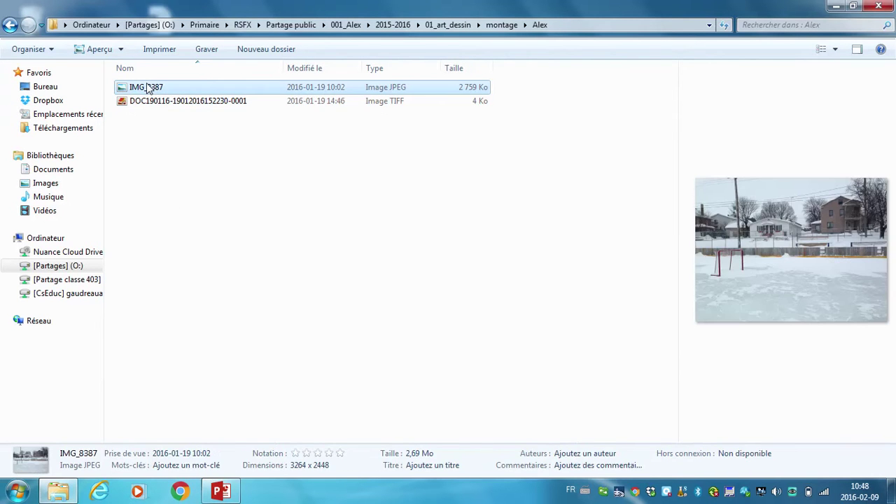
left_click(148, 105)
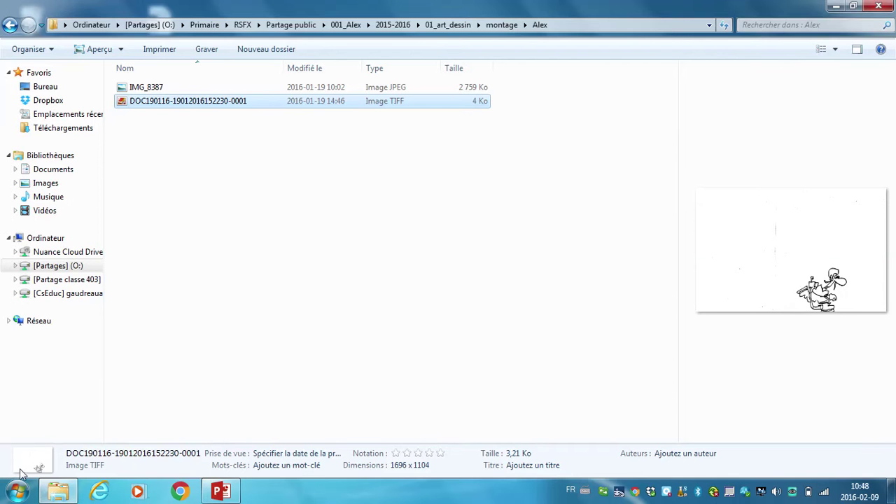
- Search the installed programs for Paint.NET, launch it and maximize its window
left_click(19, 490)
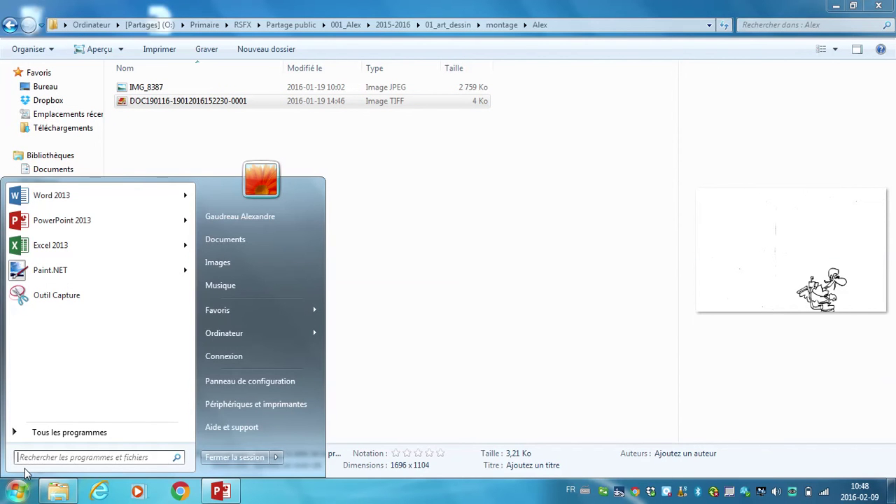
type("pain")
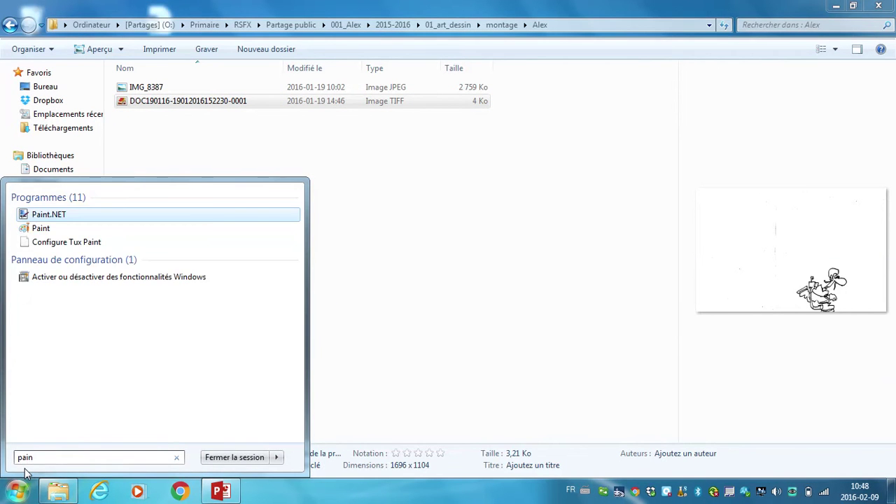
type("t.net")
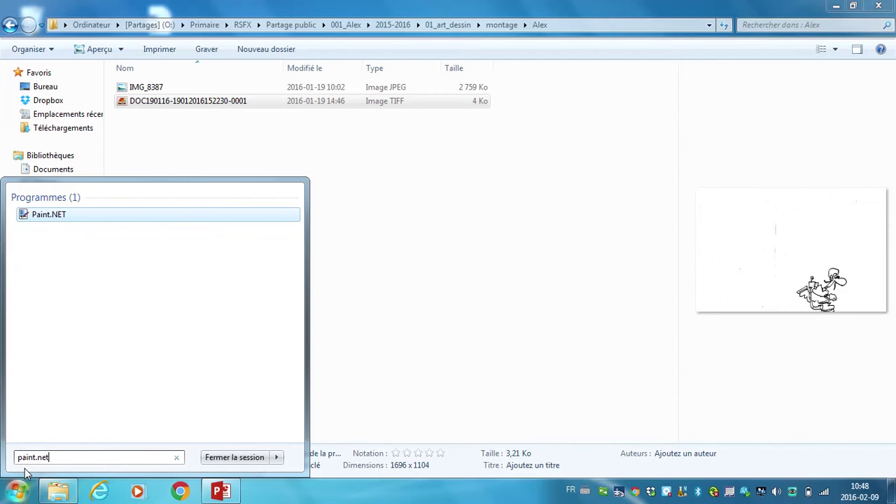
key("BackSpace")
key("BackSpace")
key("BackSpace")
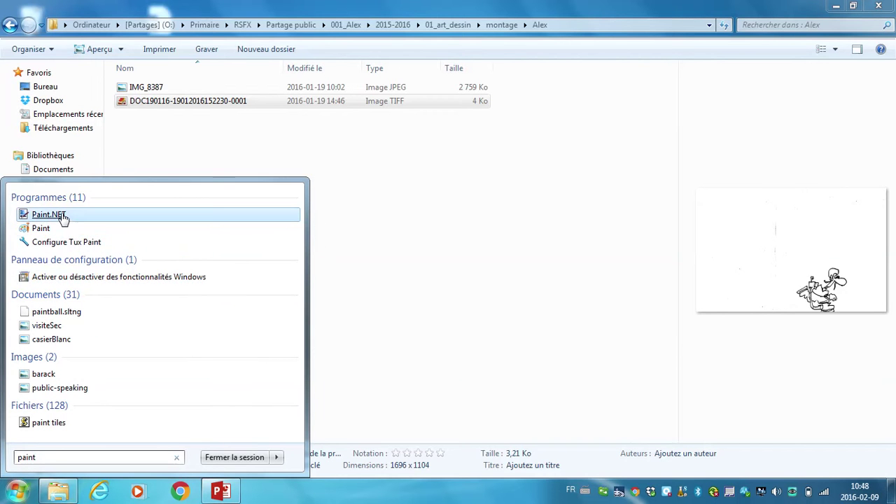
left_click(63, 219)
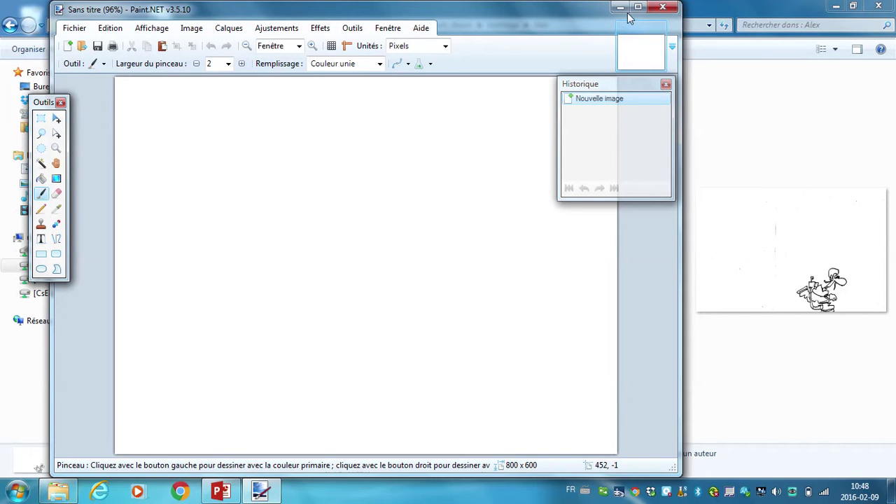
left_click(638, 9)
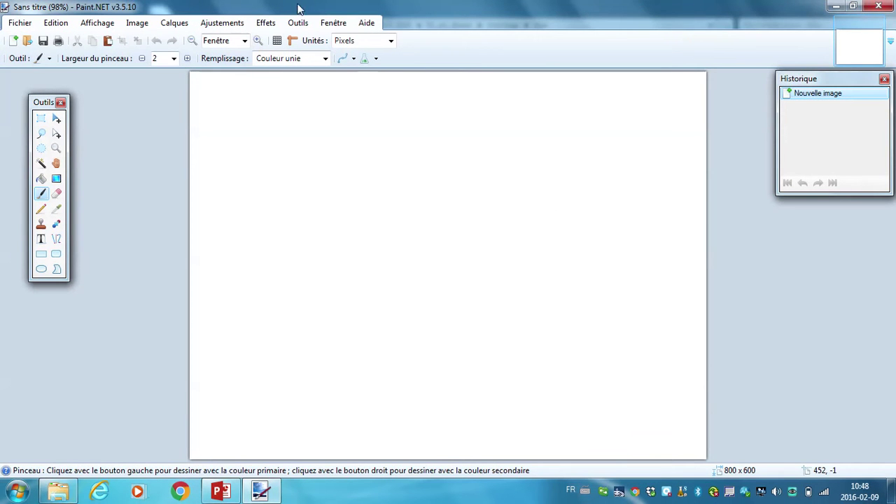
- Start opening an image and browse the shared O: drive through Primaire, RSFX and Partage public to the personal 2015-2016 folder
left_click(28, 42)
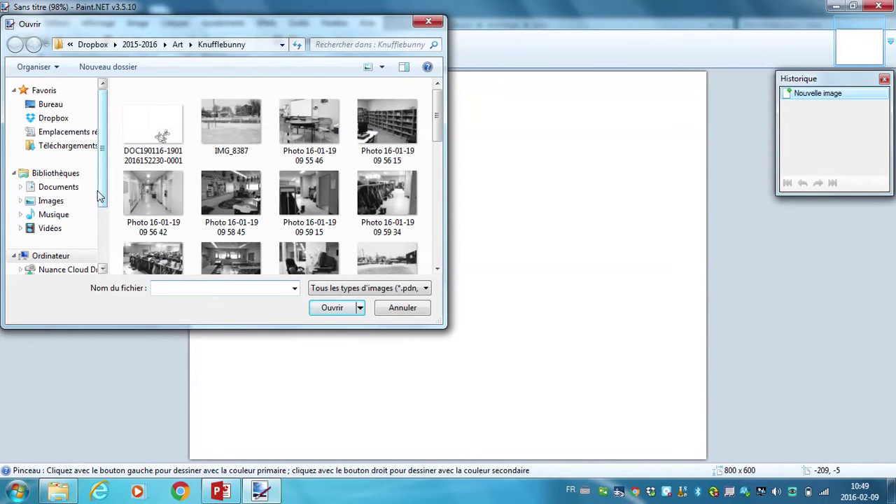
scroll(103, 187, "down", 3)
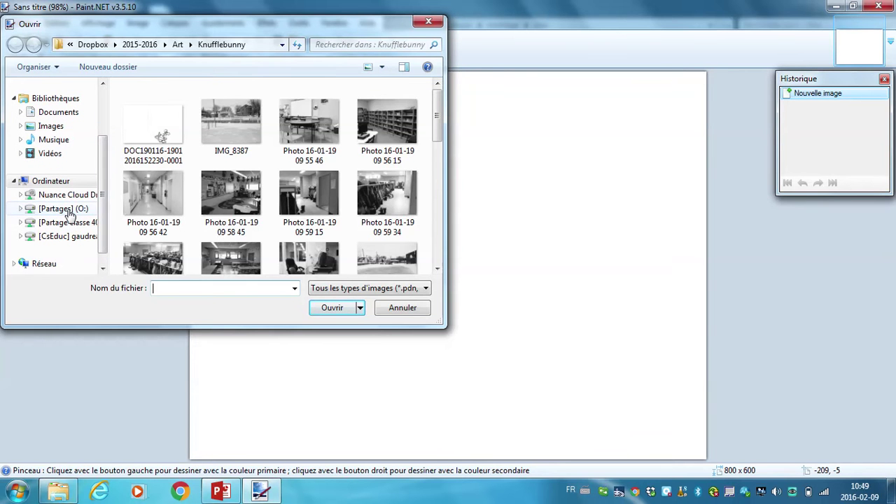
left_click(69, 210)
double_click(155, 105)
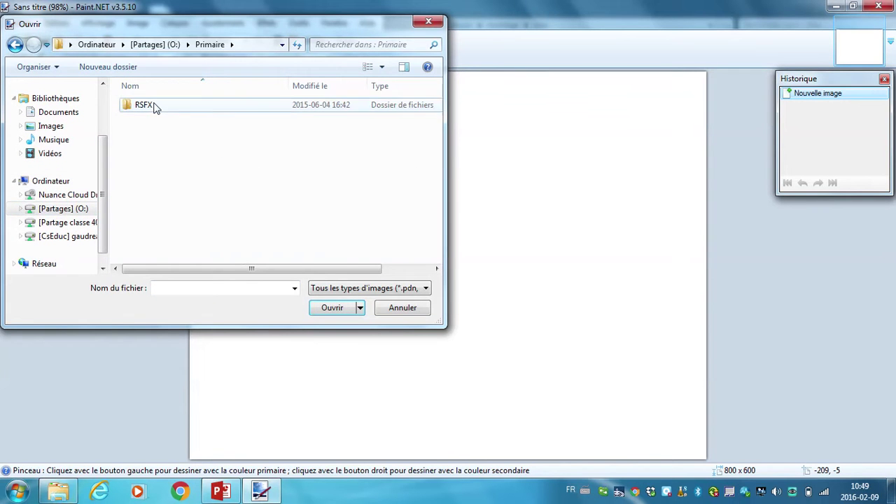
double_click(155, 105)
double_click(152, 118)
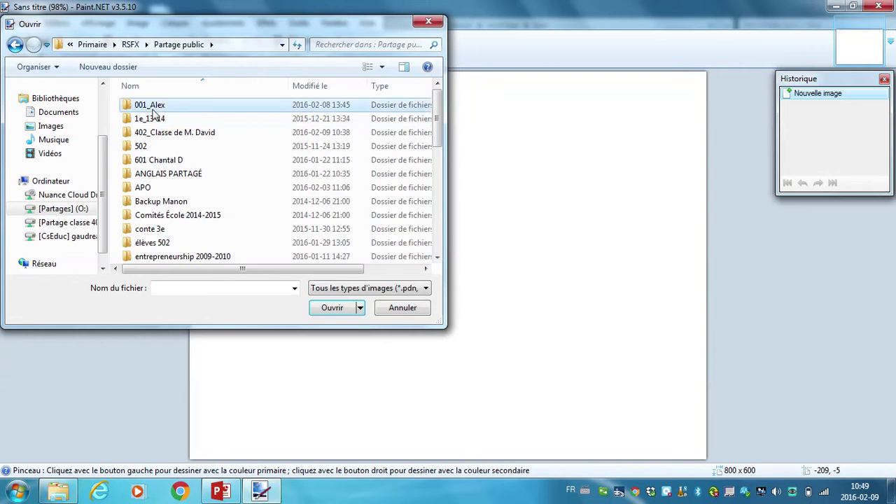
double_click(151, 106)
double_click(156, 134)
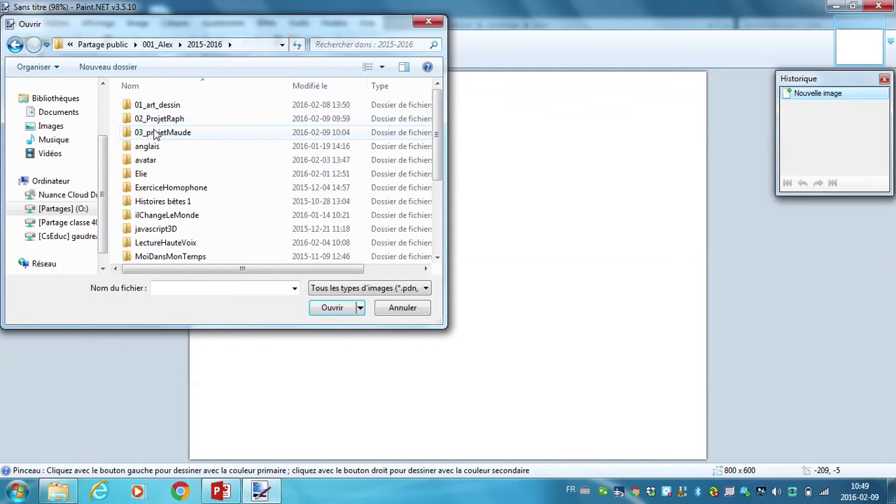
- Open the photo IMG_8387 from the personal folder in 01_art_dessin > montage and convert it to black and white
double_click(157, 109)
double_click(159, 108)
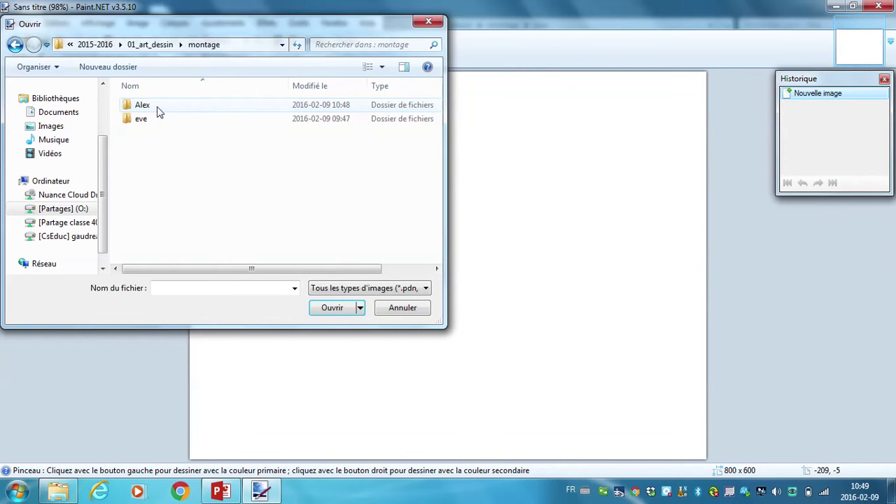
double_click(157, 107)
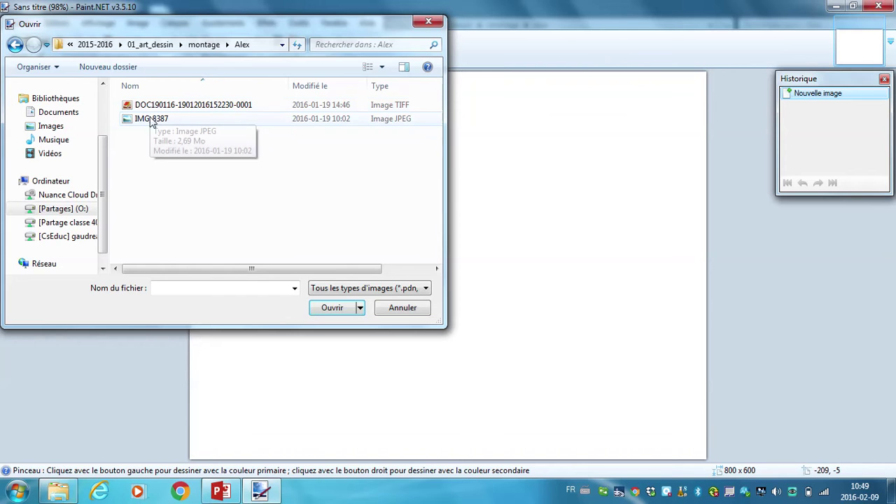
left_click(151, 127)
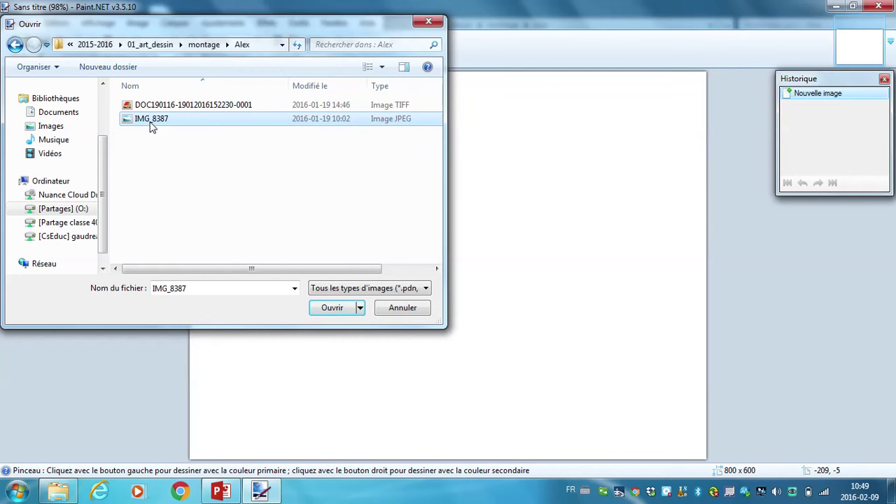
left_click(331, 309)
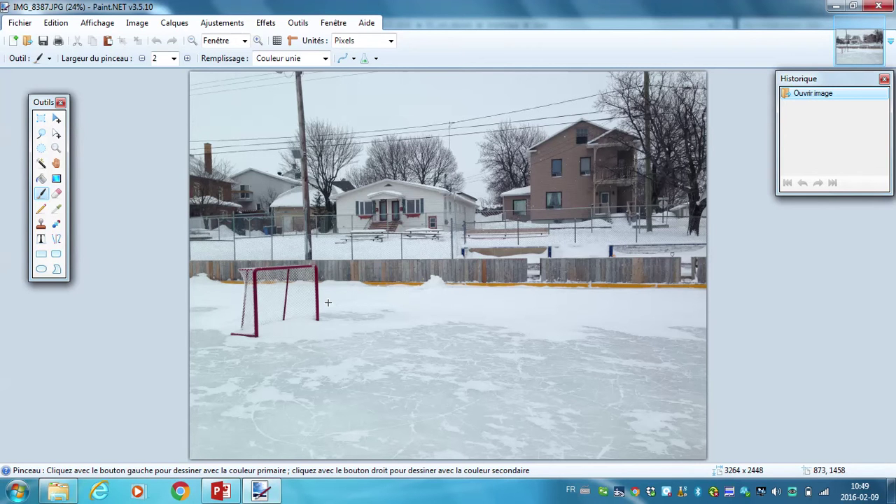
left_click(224, 24)
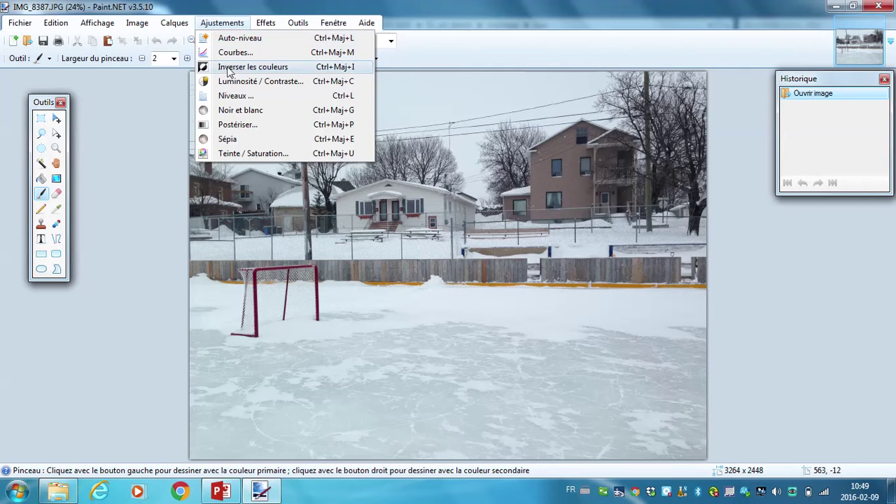
left_click(237, 111)
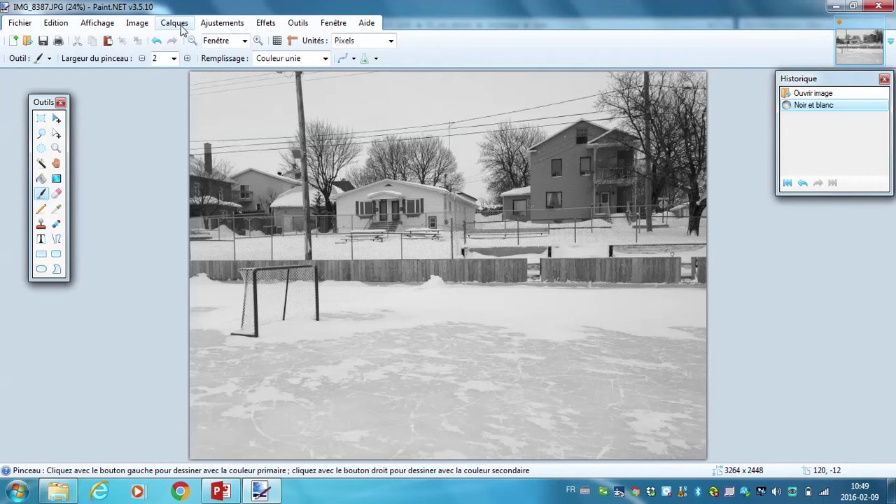
left_click(21, 23)
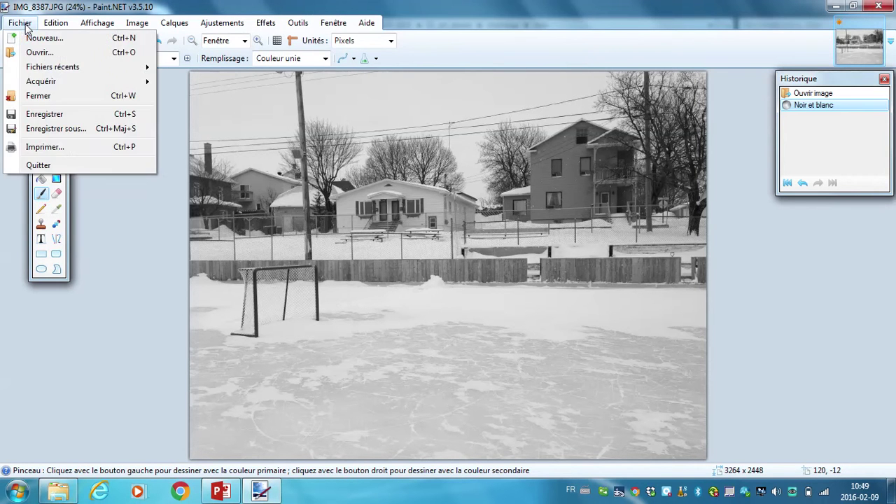
left_click(32, 55)
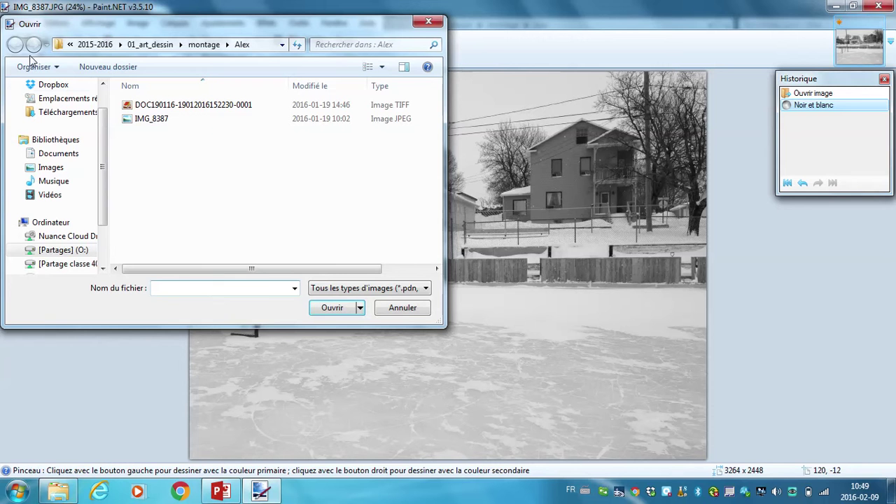
left_click(130, 105)
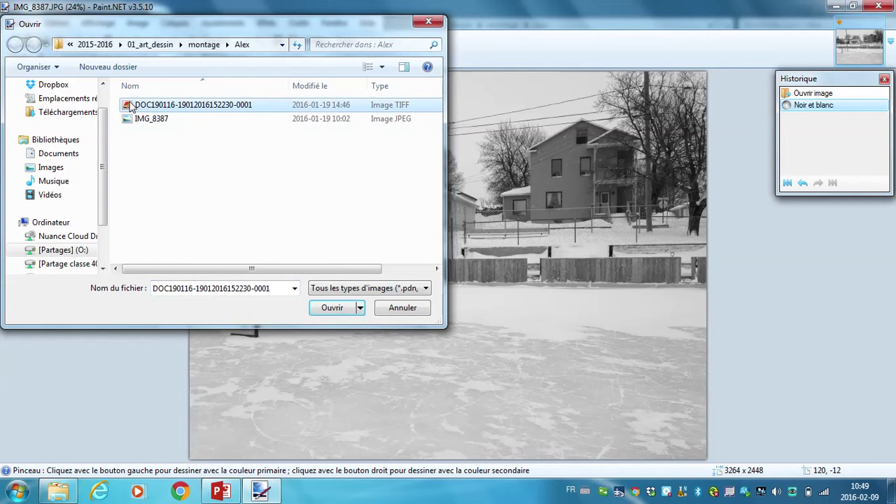
left_click(334, 309)
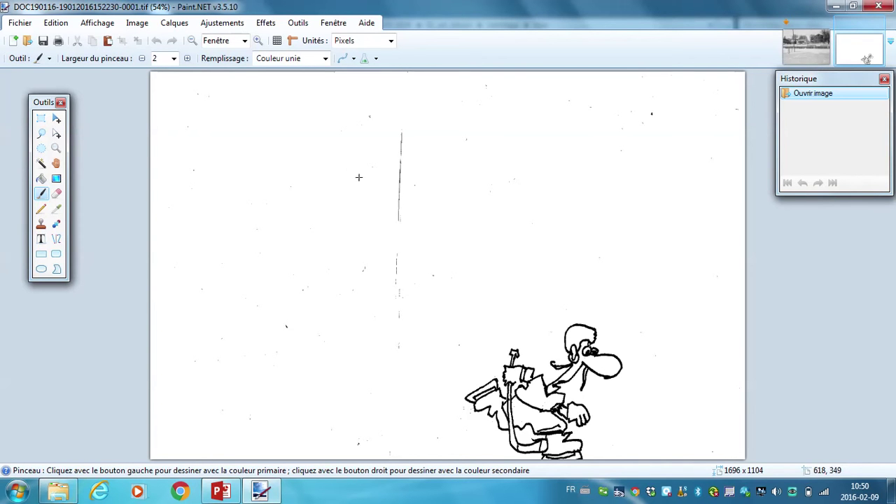
- Select the scan's white background with the Magic Wand in Global fill mode and erase it to transparency
left_click(41, 164)
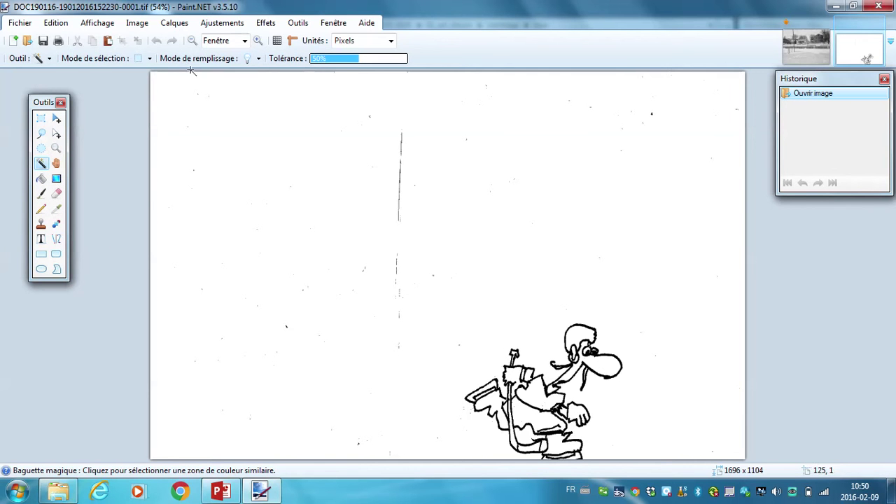
left_click(257, 59)
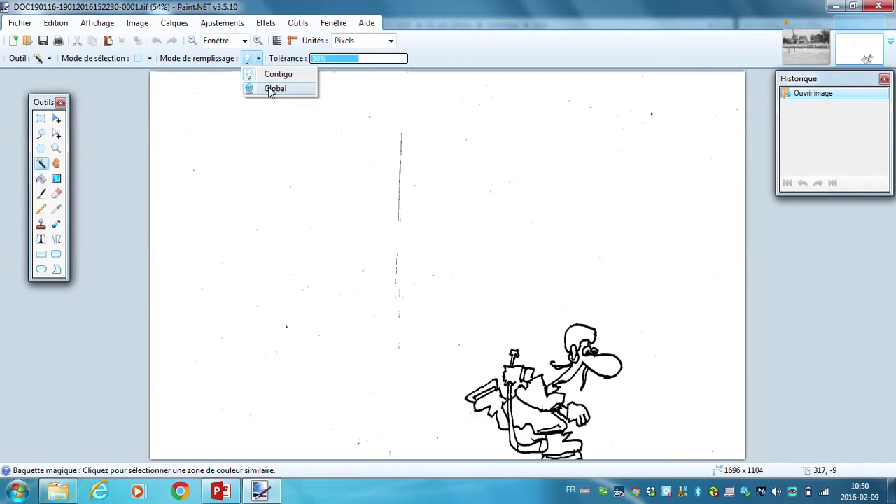
left_click(271, 90)
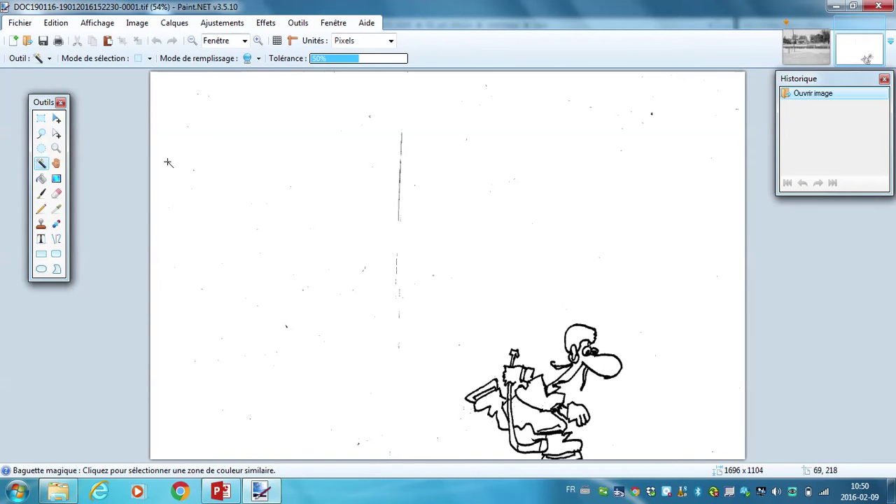
left_click(587, 210)
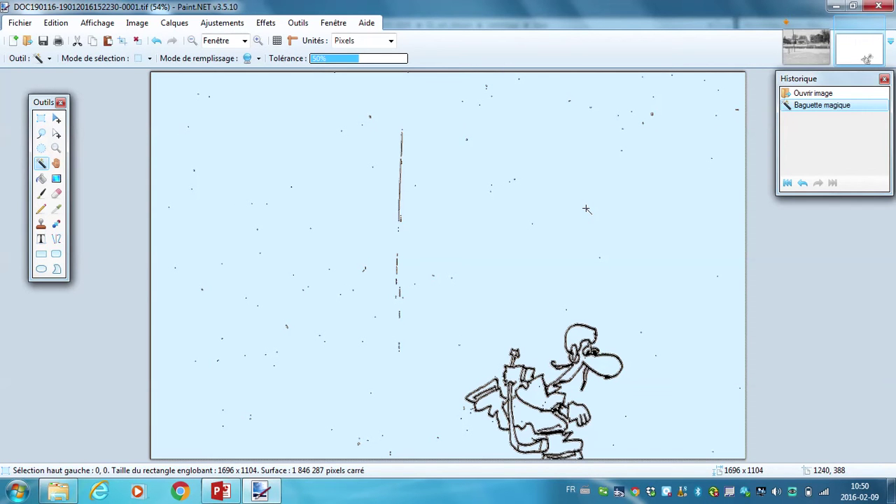
key("BackSpace")
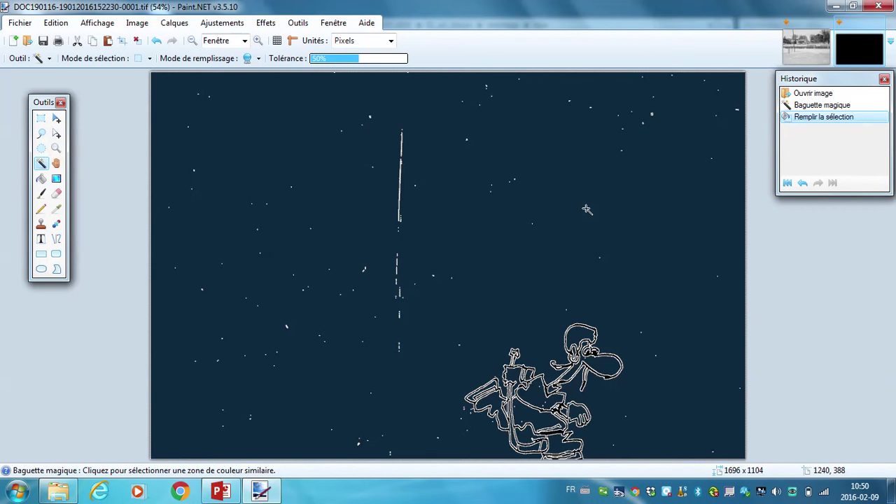
key("Delete")
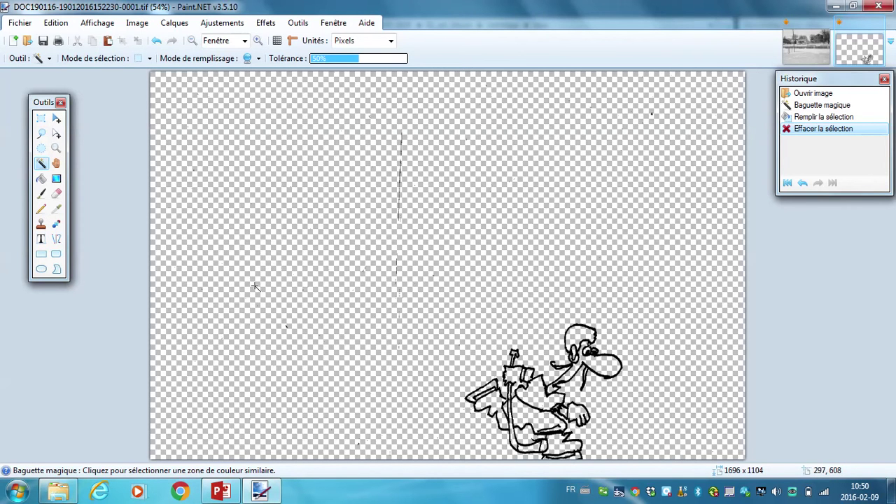
- Select the drawn character with a rectangle and adjust the selection edges to fit it, about 463 x 394 pixels
left_click(42, 121)
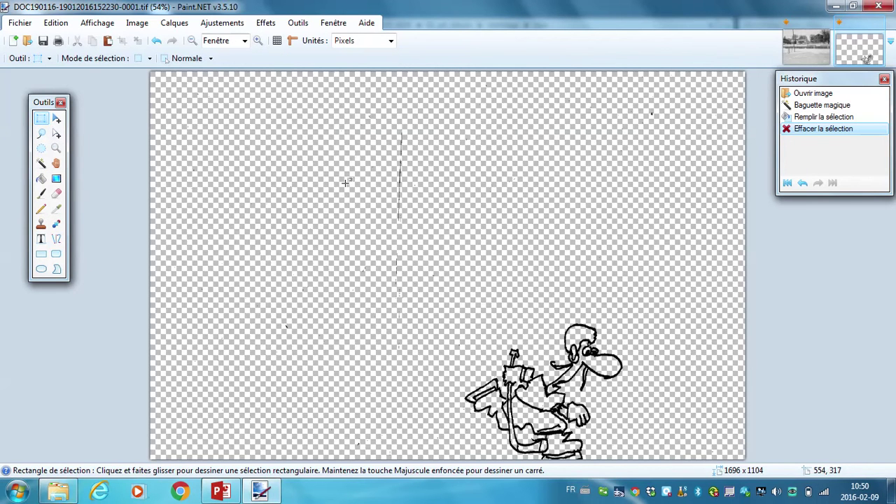
left_click_drag(471, 305, 627, 468)
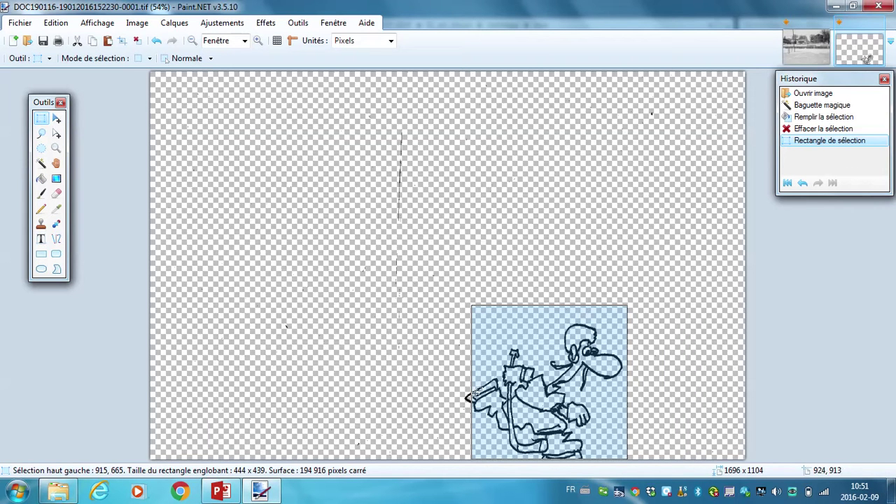
left_click(56, 136)
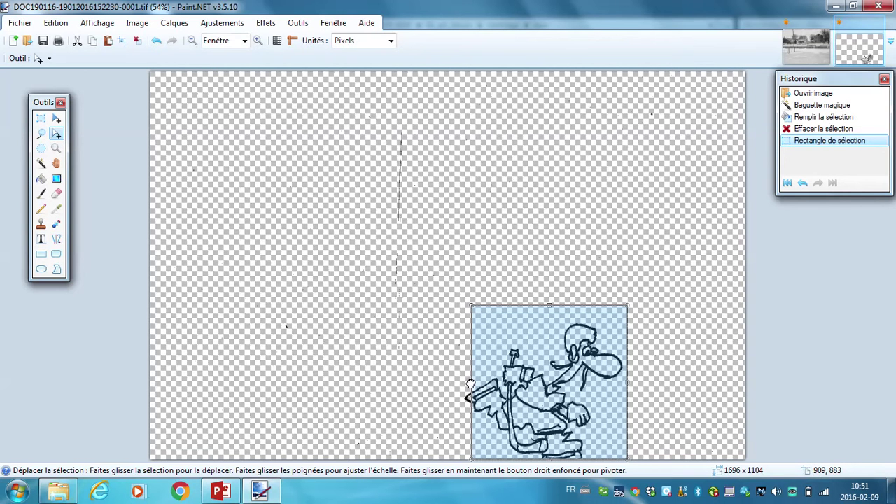
left_click_drag(470, 384, 460, 386)
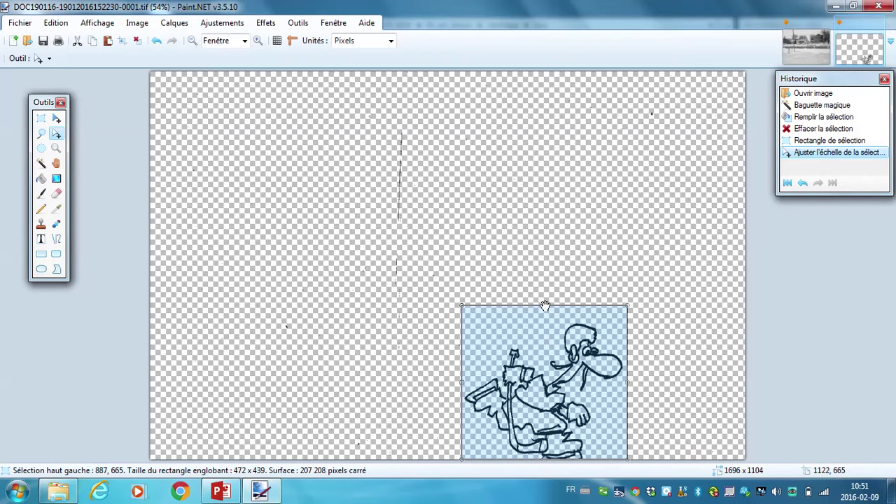
left_click_drag(545, 306, 545, 322)
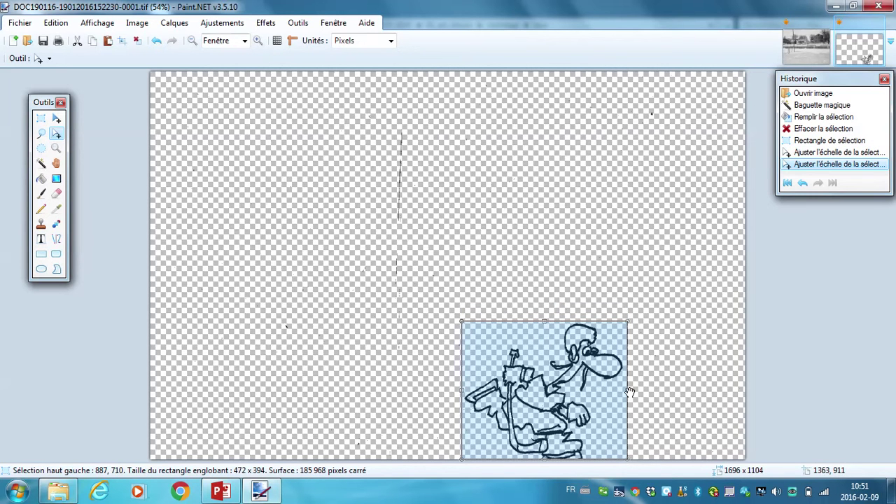
left_click_drag(630, 394, 626, 392)
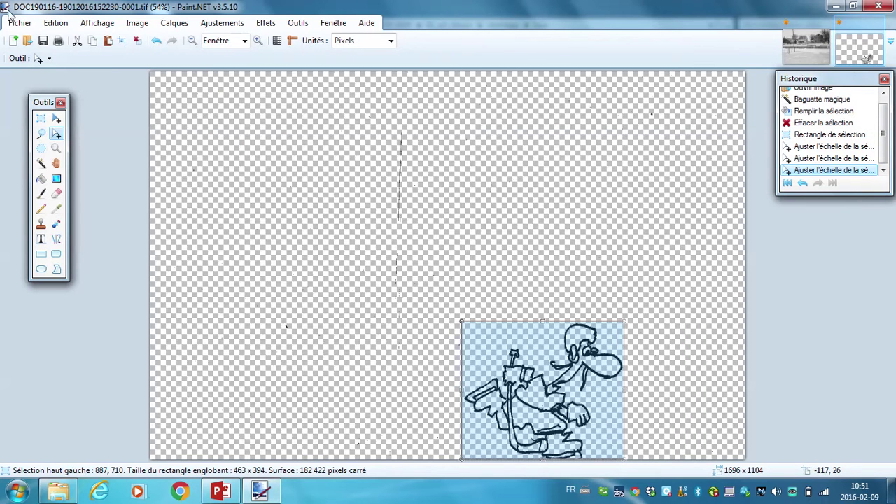
- Copy the selected character and paste it into a new layer of the IMG_8387 photo
left_click(56, 23)
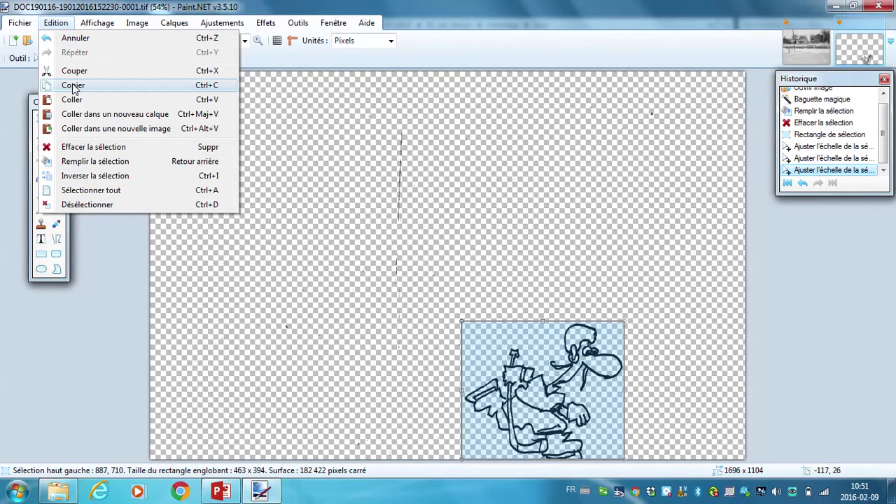
left_click(73, 85)
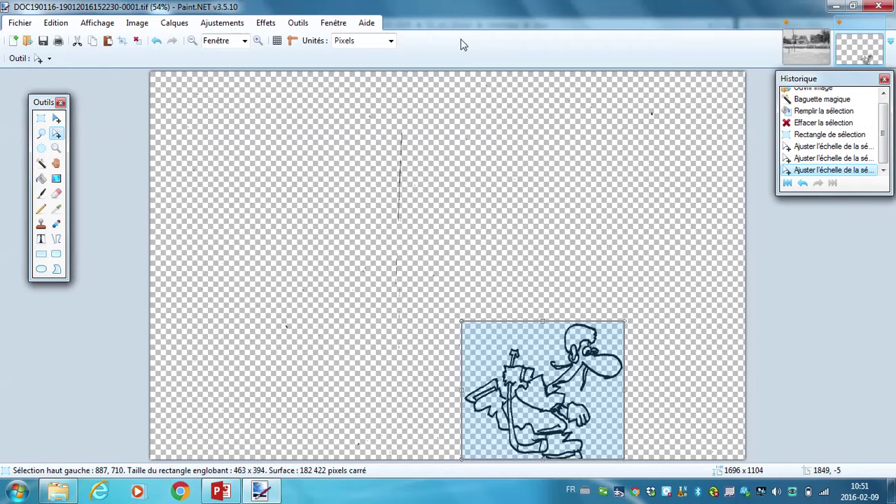
left_click(803, 54)
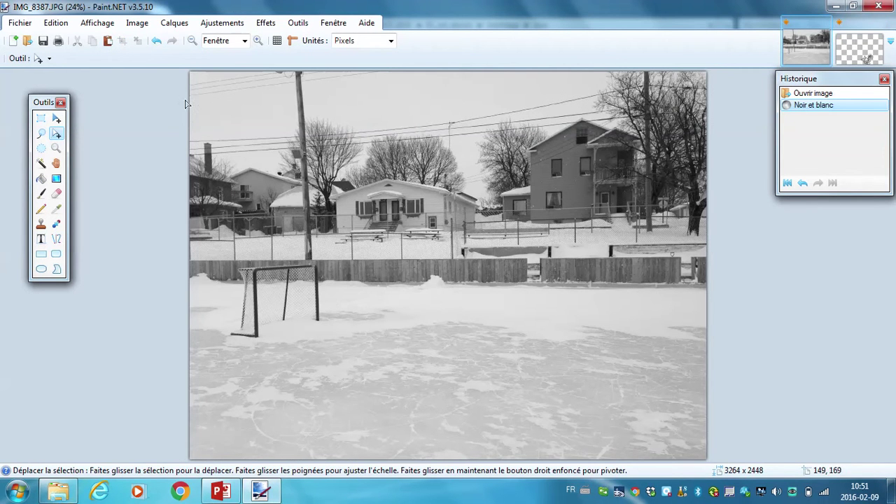
left_click(63, 25)
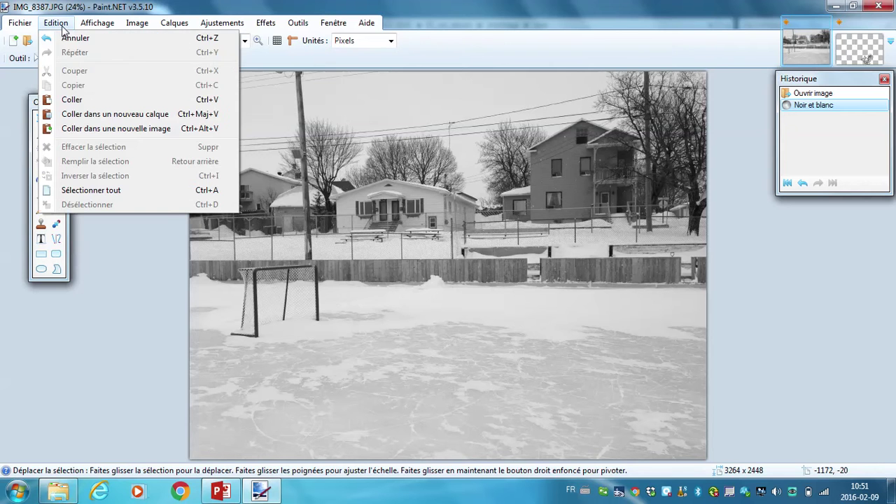
left_click(82, 115)
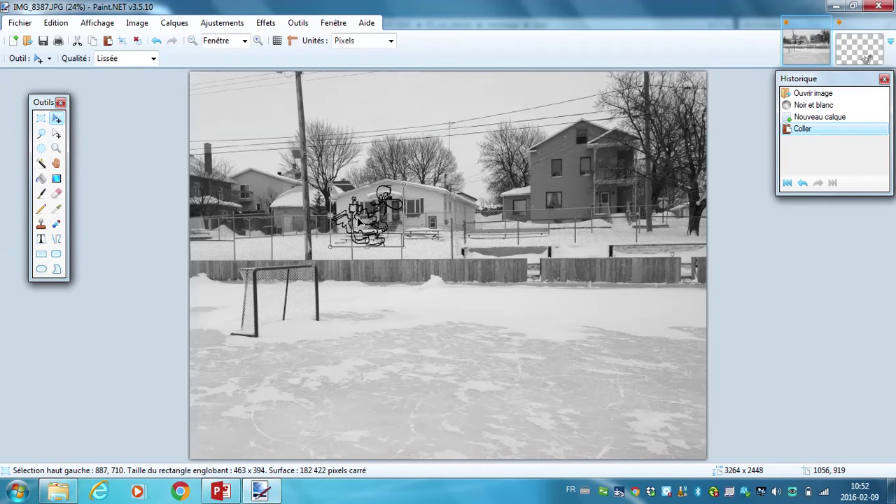
- Enlarge the pasted character to about 765 x 854 pixels, place it on the ice beside the hockey goal and deselect it
mouse_move(358, 219)
left_mouse_down()
mouse_move(425, 308)
mouse_move(426, 333)
mouse_move(358, 339)
mouse_move(424, 315)
mouse_move(495, 217)
mouse_move(483, 217)
left_mouse_up()
mouse_move(419, 306)
left_mouse_down()
mouse_move(341, 315)
mouse_move(338, 355)
left_mouse_up()
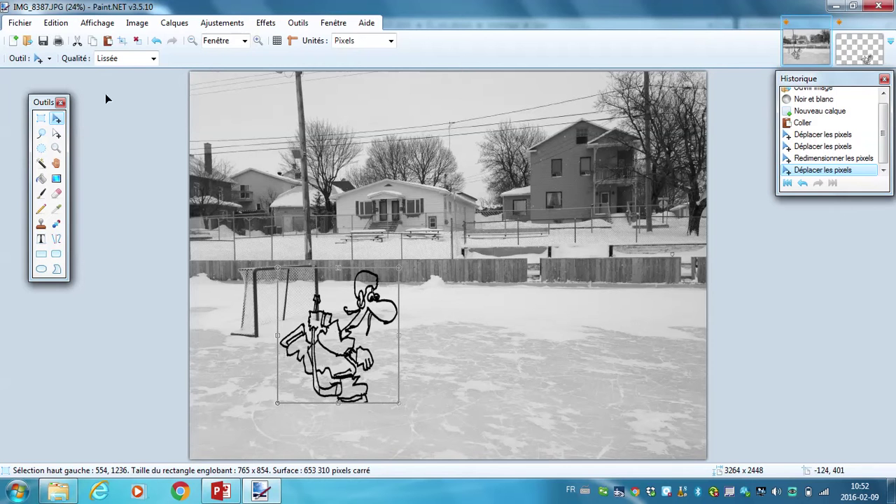
left_click(55, 25)
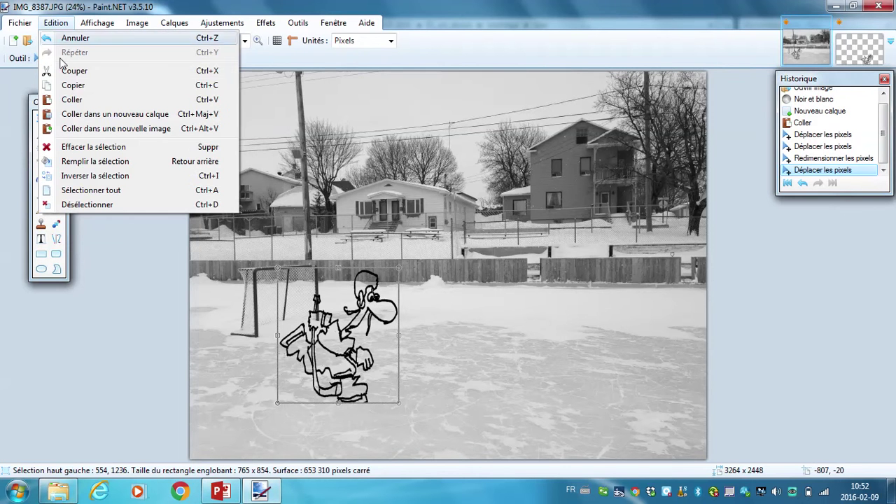
left_click(90, 207)
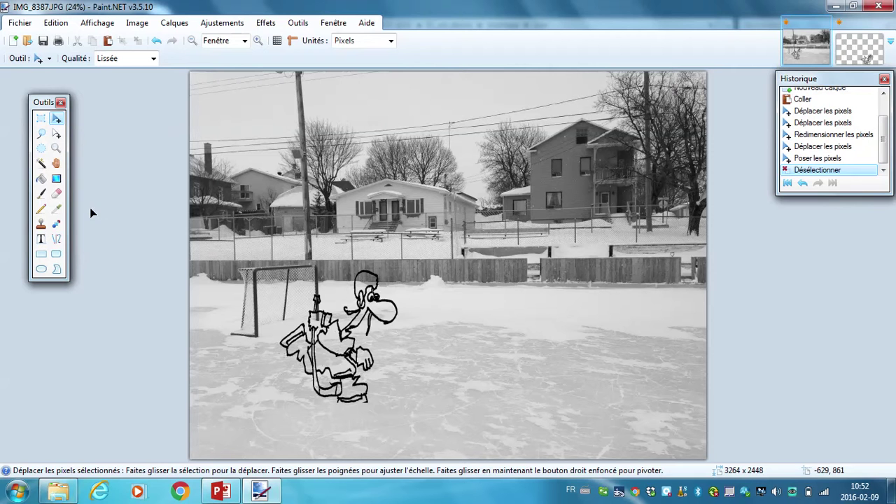
- Show the Calques window, place it below the Historique window and make it taller
left_click(332, 26)
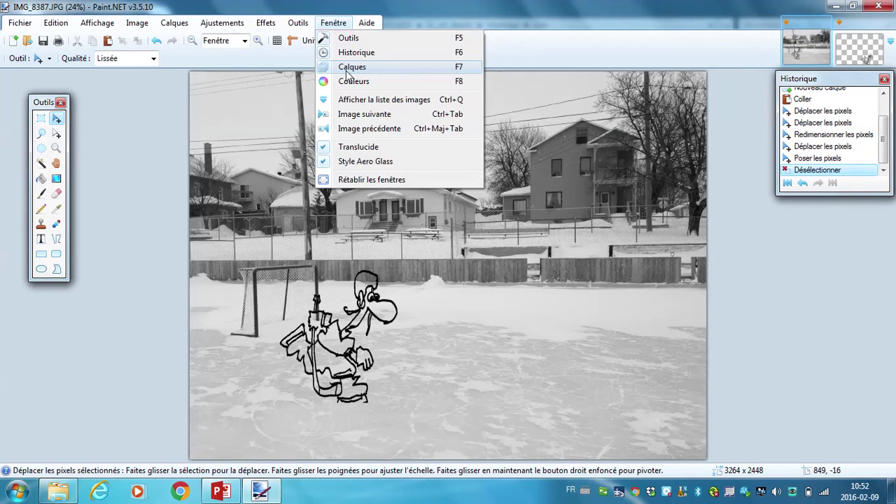
left_click(352, 66)
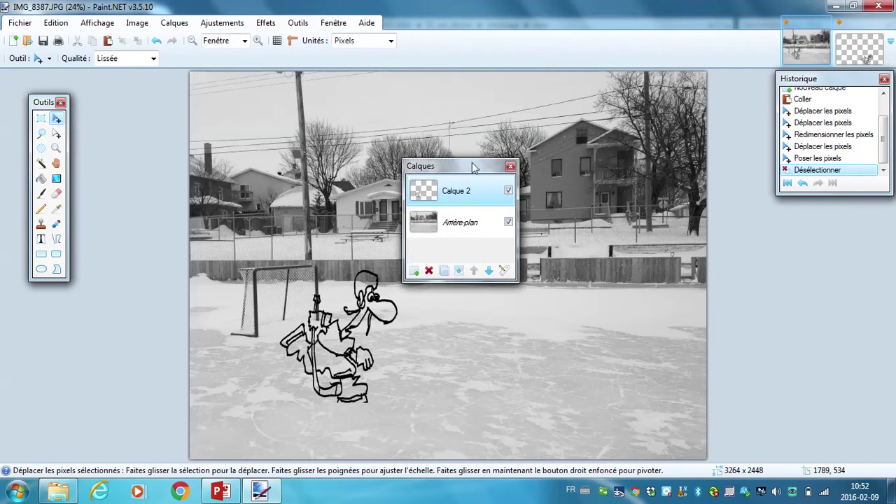
left_click_drag(509, 162, 848, 224)
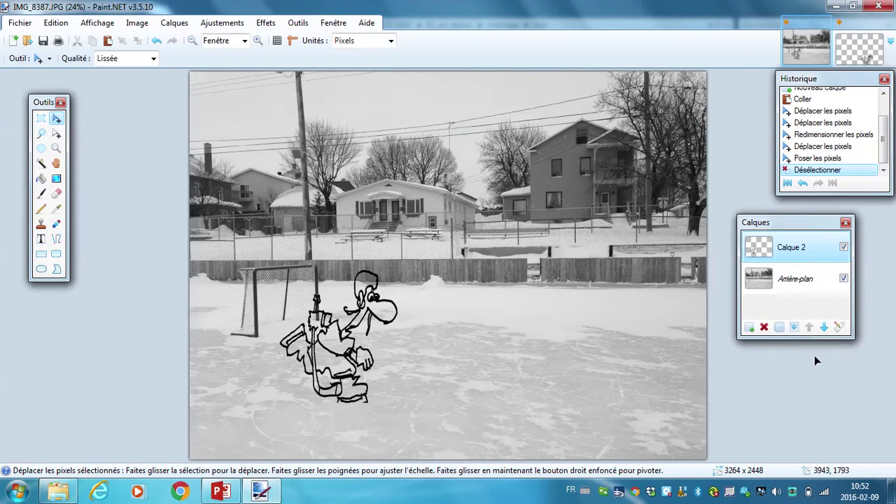
left_click_drag(850, 335, 854, 431)
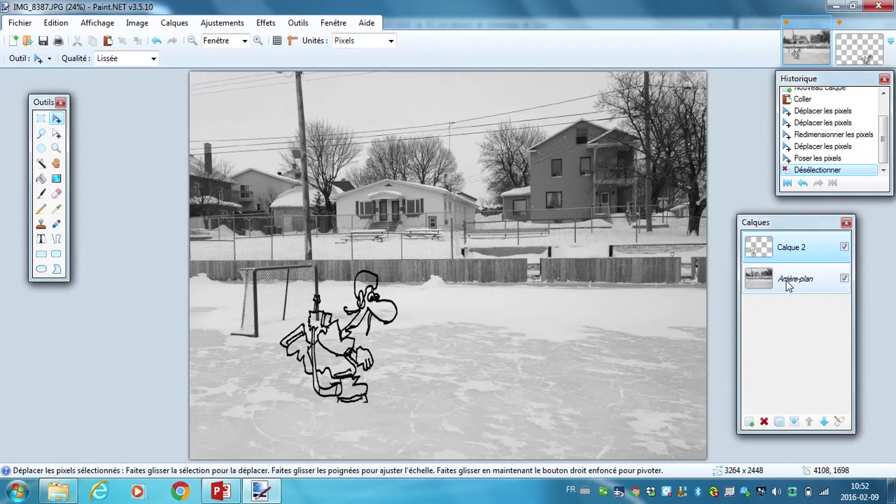
- Hide and show the Arrière-plan layer and the Calque 2 layer in turn to check what each contains
left_click(844, 279)
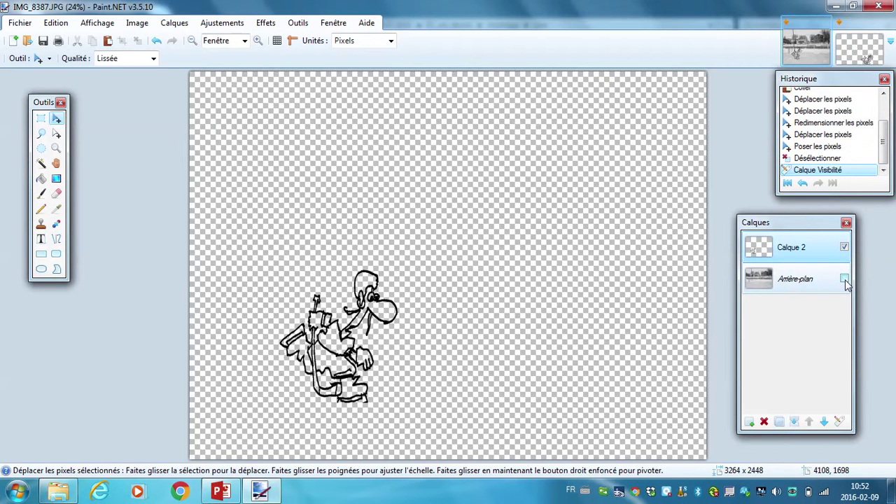
left_click(844, 278)
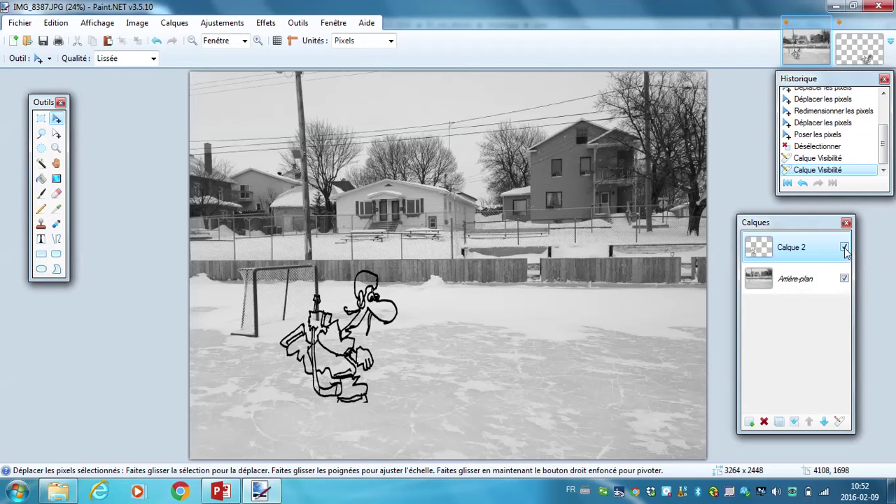
left_click(844, 248)
left_click(845, 248)
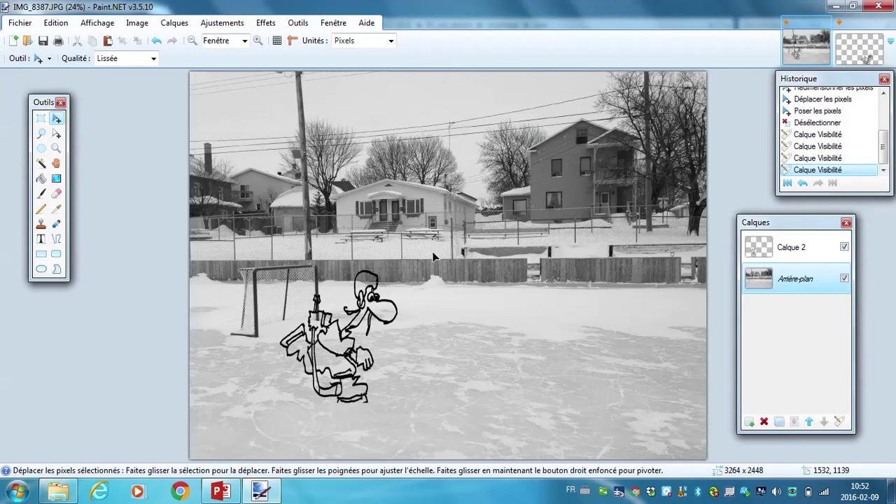
- Select the entire image on the Arrière-plan layer
left_click(60, 27)
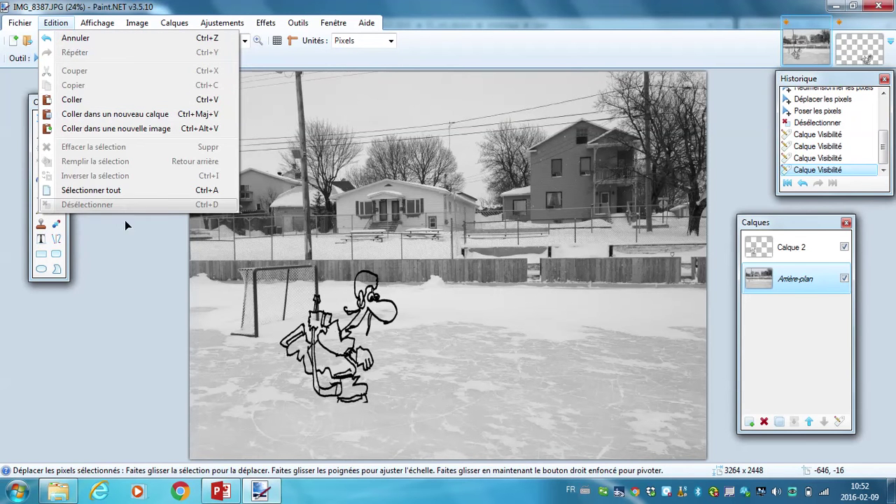
left_click(121, 191)
left_click(124, 294)
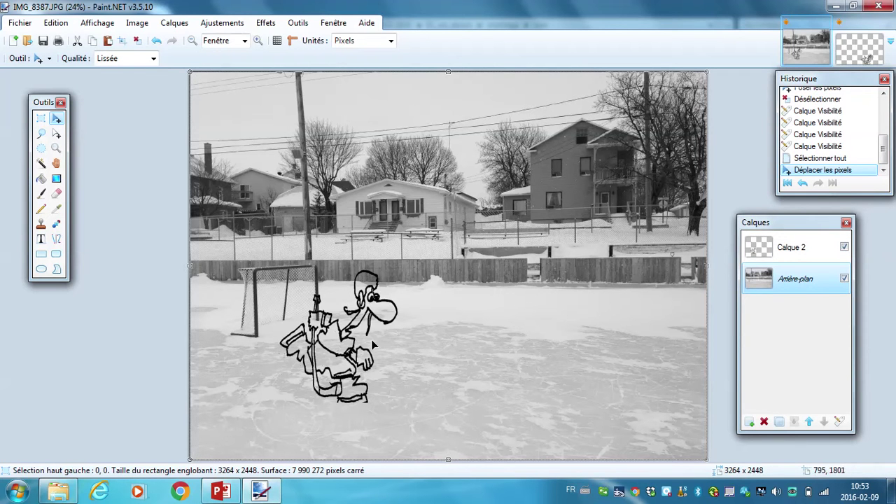
- Make Calque 2 the active layer and hide the Arrière-plan layer
left_click(776, 249)
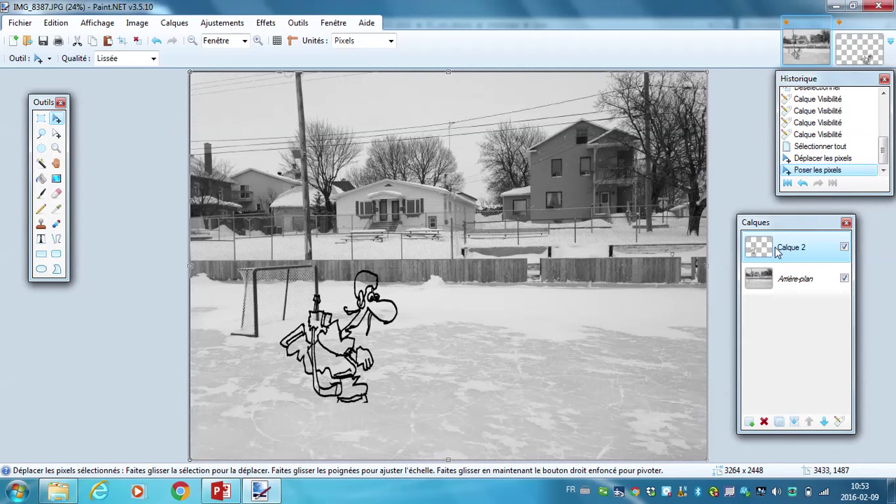
left_click(845, 279)
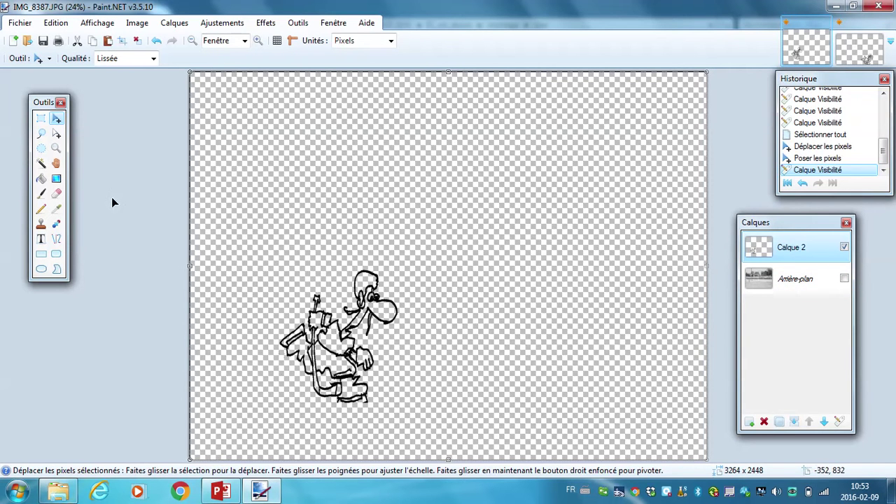
- Choose the Paint Bucket tool, show the Couleurs window beside the canvas and set the primary color to blue
left_click(40, 180)
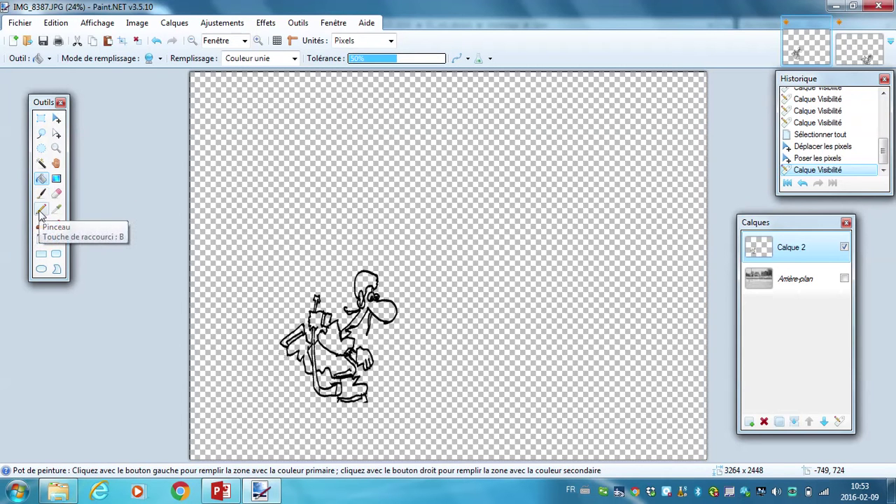
left_click(330, 24)
left_click(353, 82)
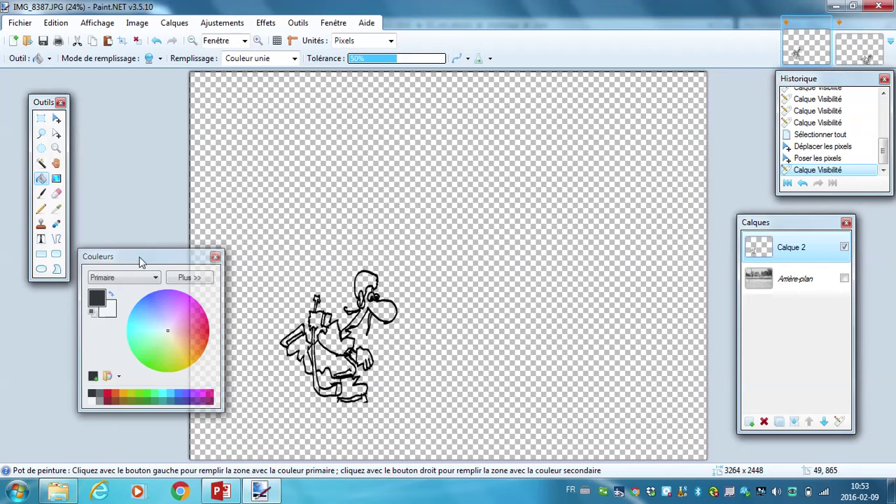
left_click_drag(142, 259, 115, 308)
left_click(116, 346)
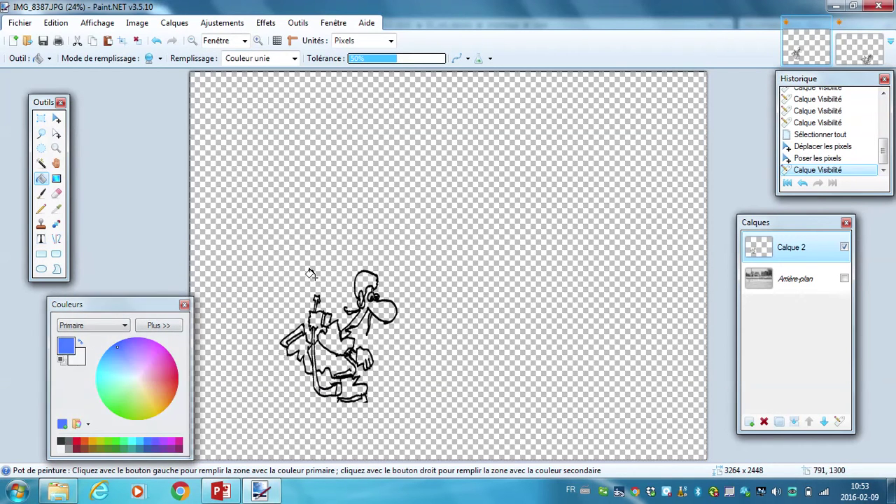
- Try to fill the character's cap with blue in Global fill mode, and undo the fill
left_click(361, 280)
left_click(360, 278)
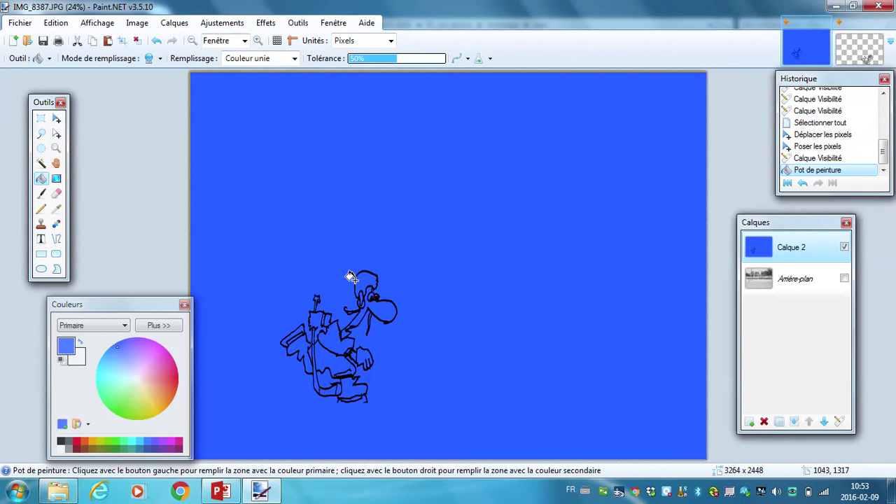
key("ctrl+z")
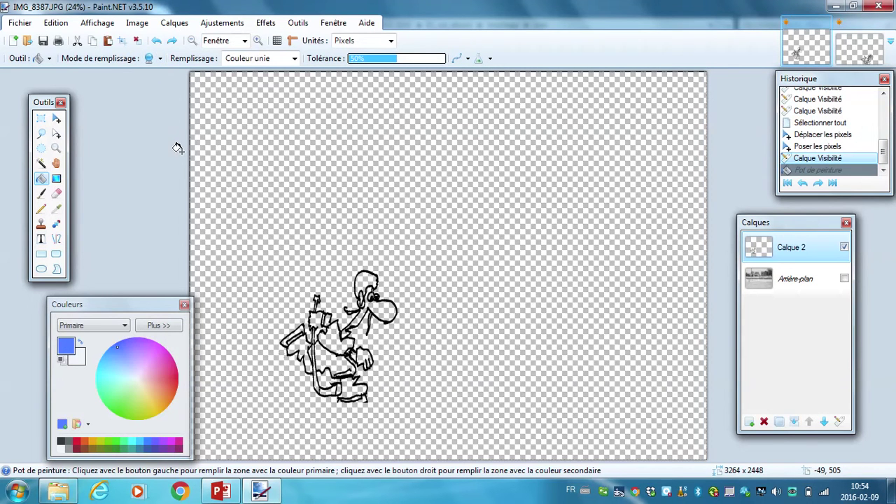
- Switch the Paint Bucket's fill mode from global to contiguous and fill the character's cap with blue
left_click(159, 60)
left_click(162, 74)
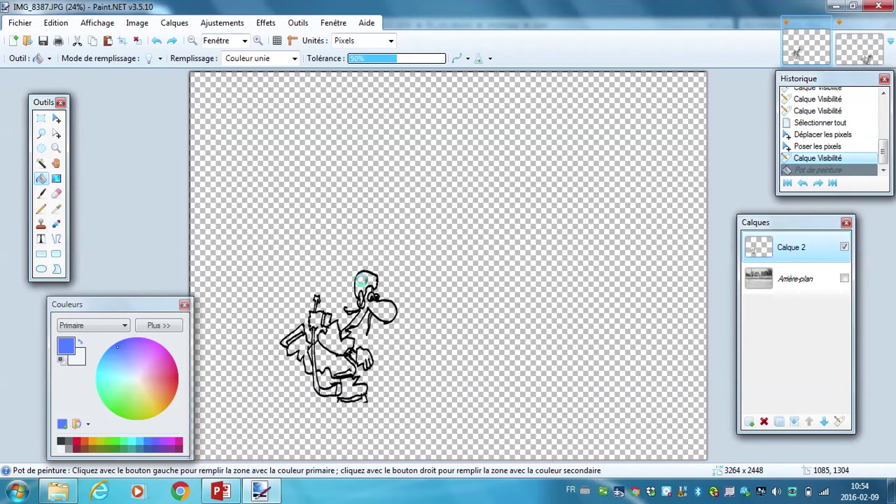
left_click(360, 278)
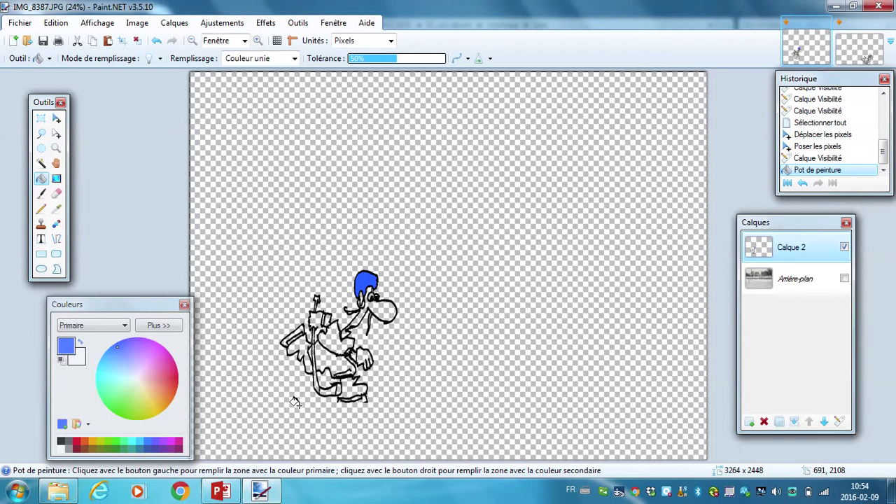
- Fill the upper part of the character's jersey with magenta and the part below it with light cyan
left_click(164, 355)
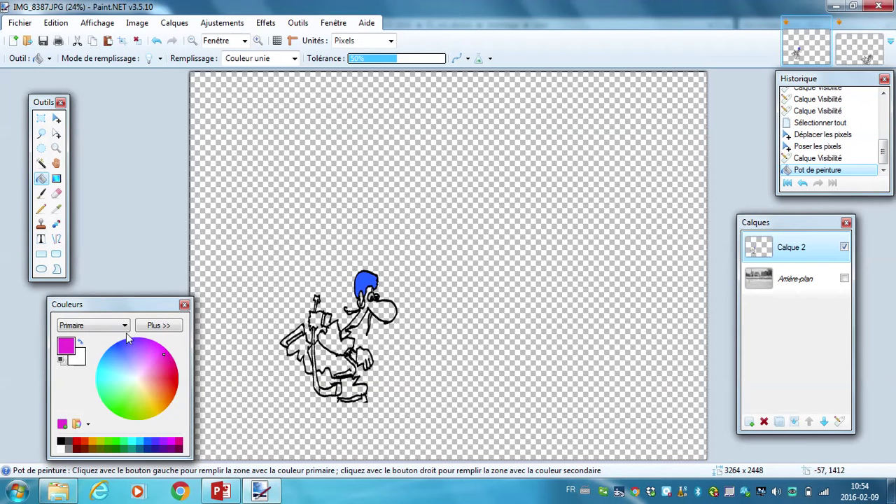
left_click(333, 336)
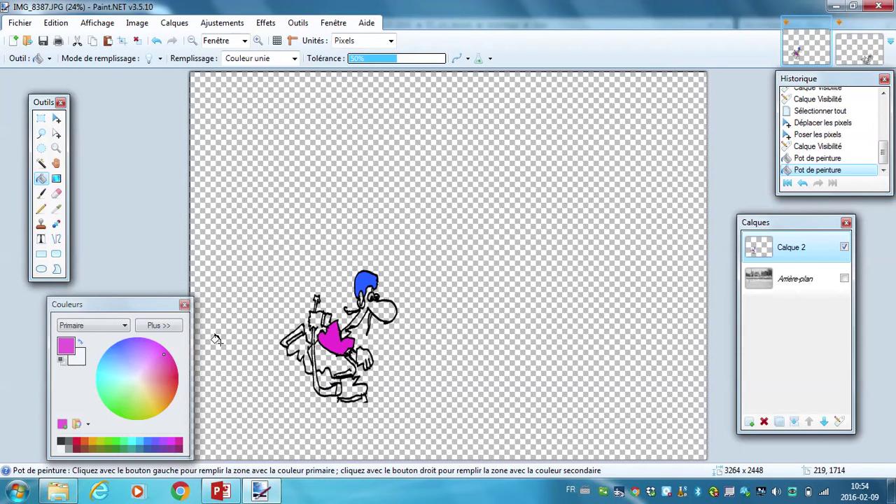
left_click(108, 368)
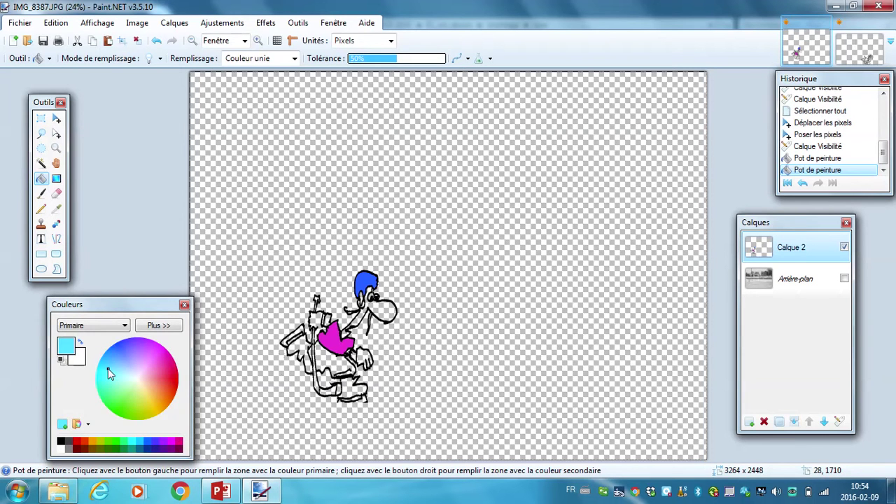
left_click(324, 355)
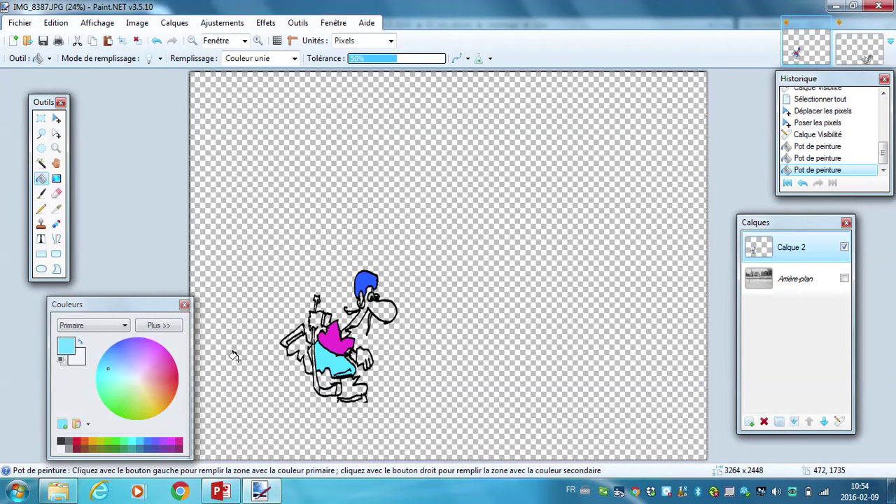
- Try to fill the character's raised glove by the hockey stick with orange, and undo the fill
left_click(159, 409)
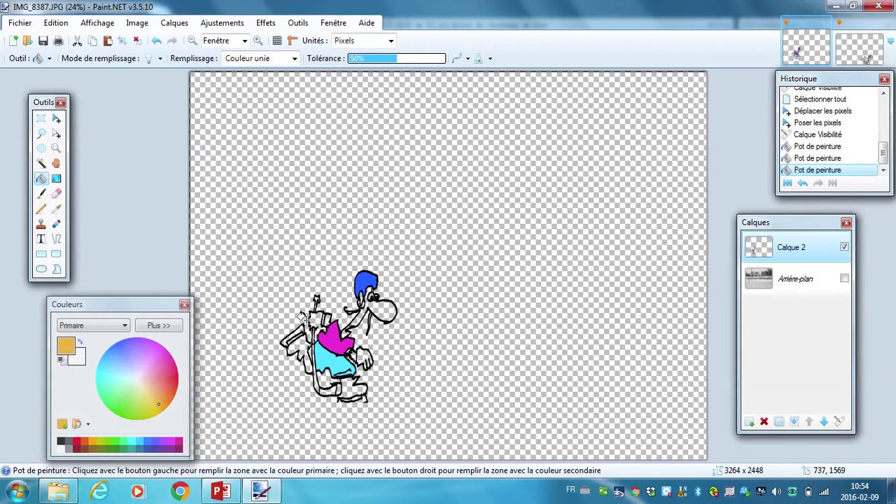
left_click(312, 314)
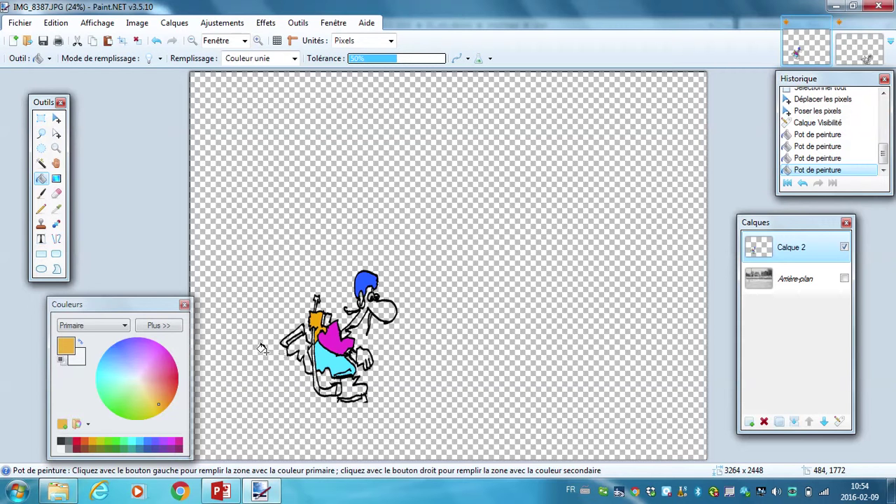
key("ctrl+z")
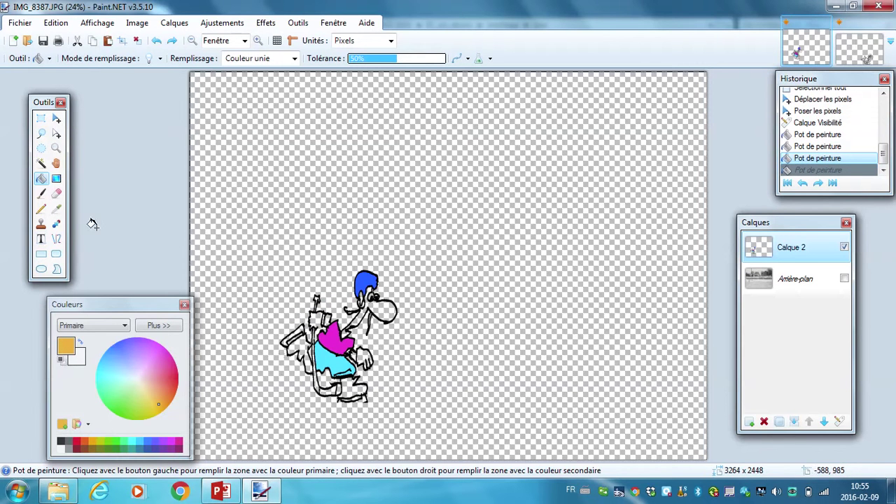
- Set up the Paintbrush with a width of 4 for closing the gap in the raised glove's outline
left_click(41, 195)
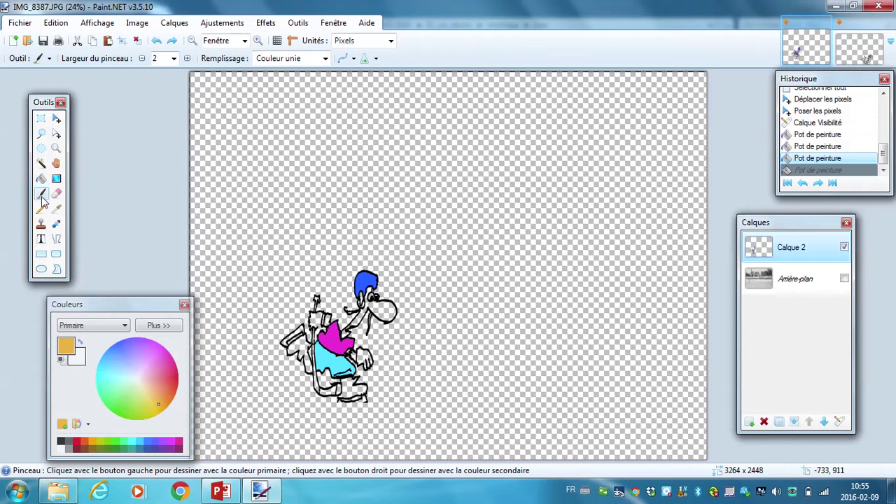
left_click(174, 58)
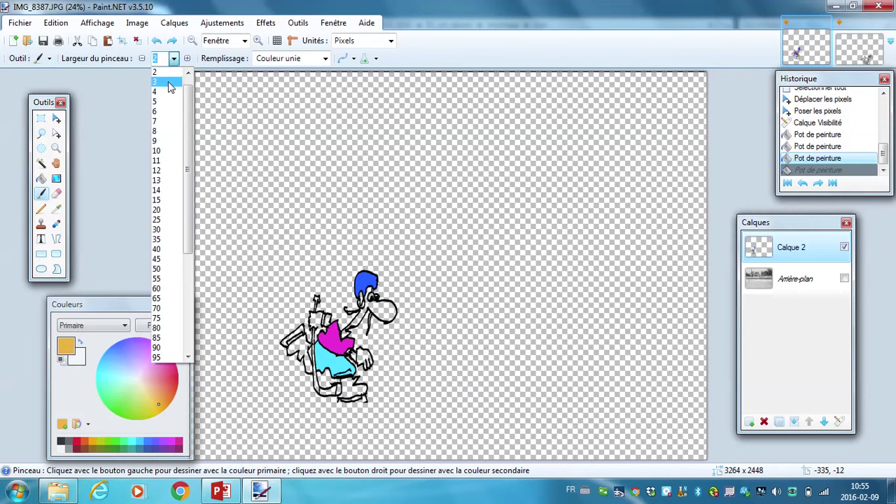
left_click(167, 92)
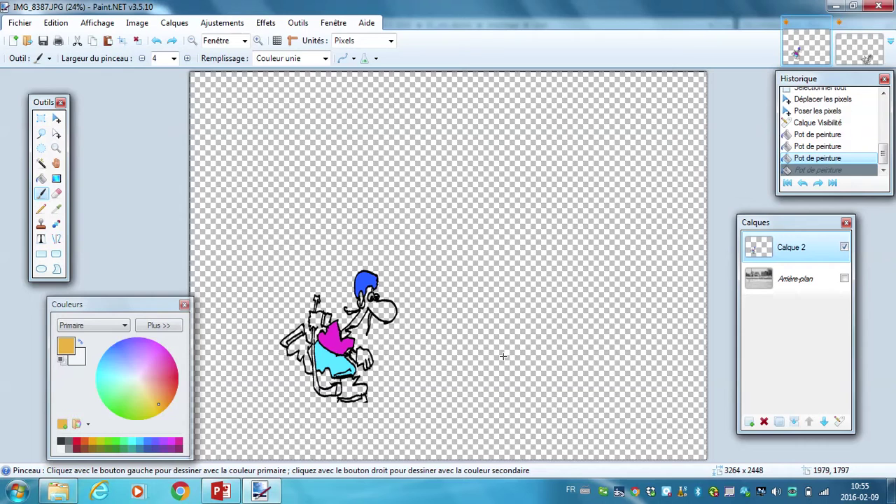
left_click(257, 40)
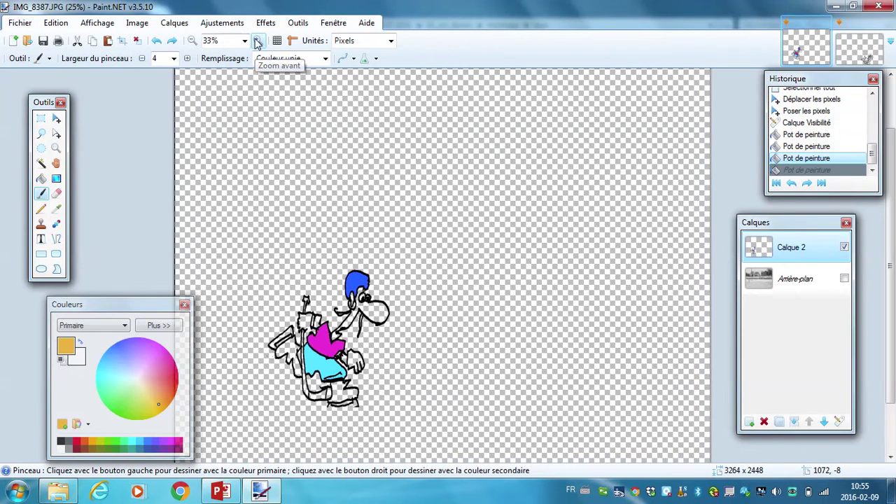
left_click(257, 40)
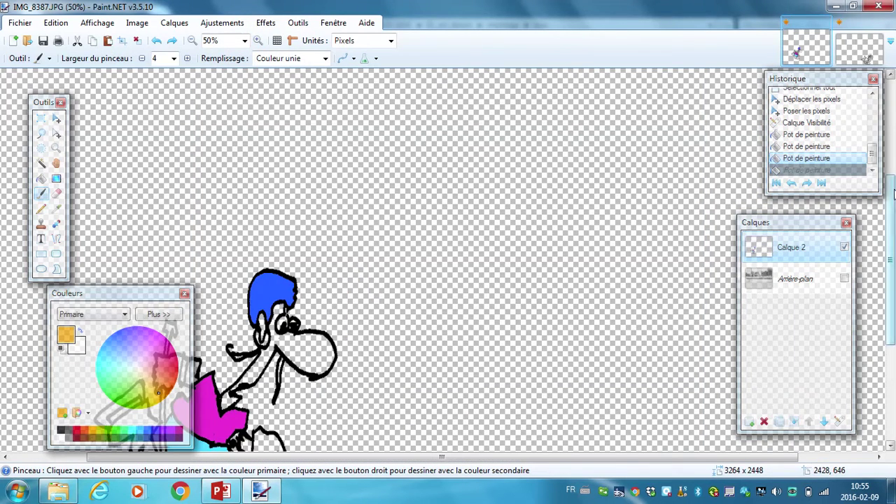
left_click_drag(892, 194, 892, 257)
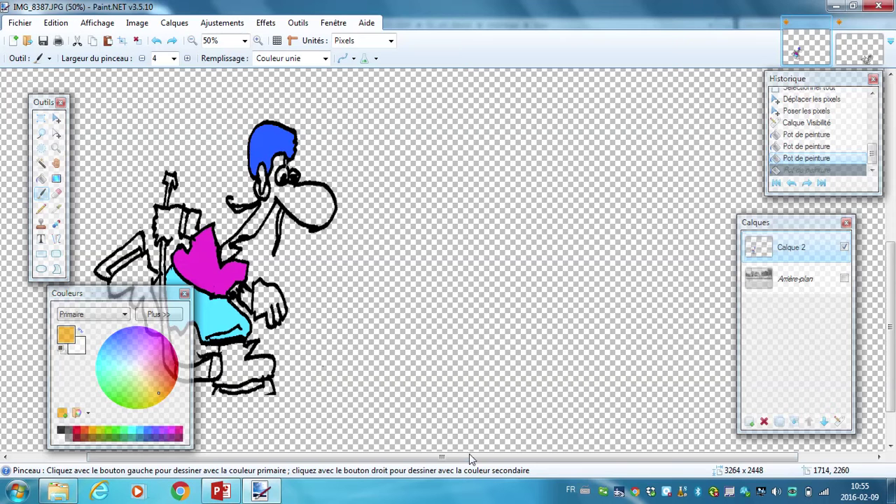
left_click_drag(471, 458, 396, 459)
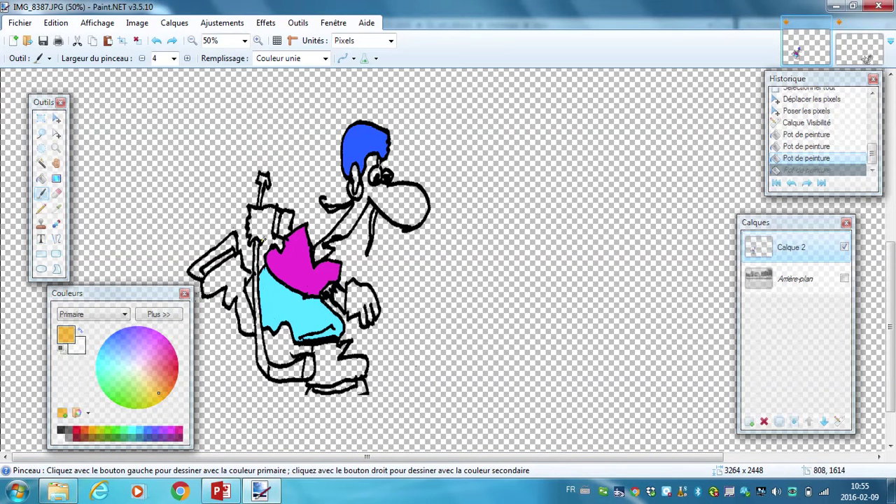
- Close the gap in the raised glove's outline with a black brush stroke, undoing the stroke made in orange
left_click(276, 228)
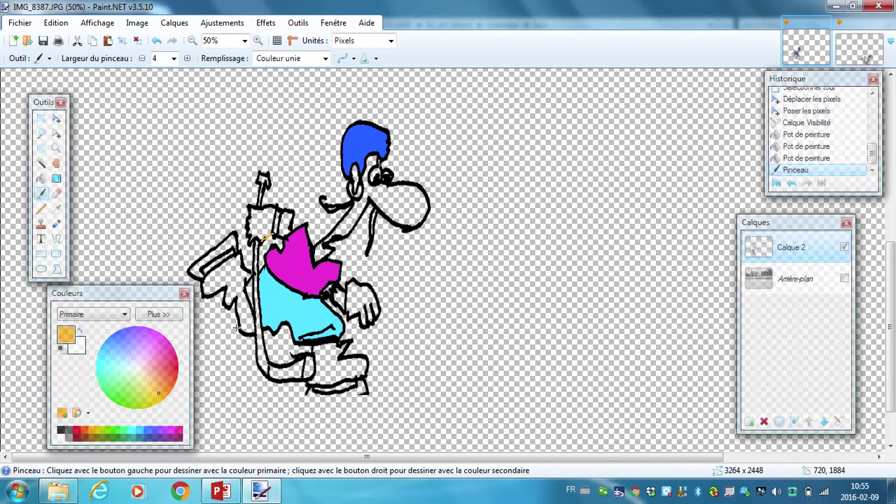
key("ctrl+z")
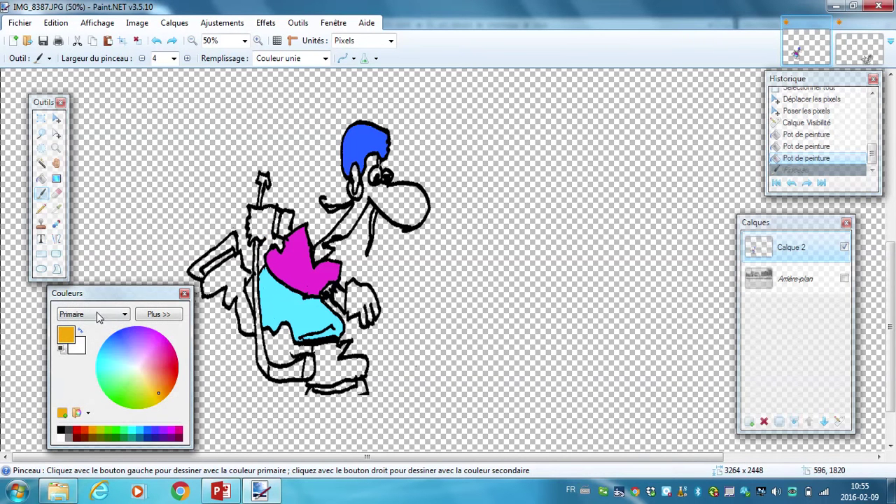
left_click(59, 430)
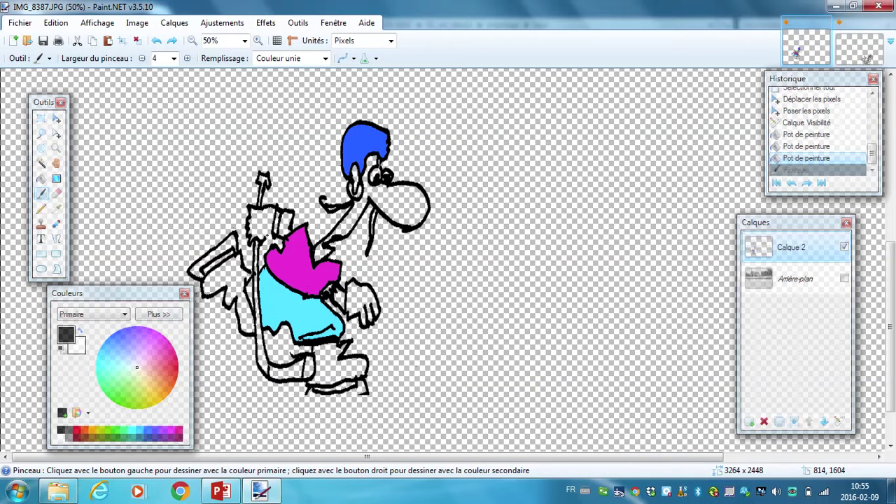
left_click(274, 233)
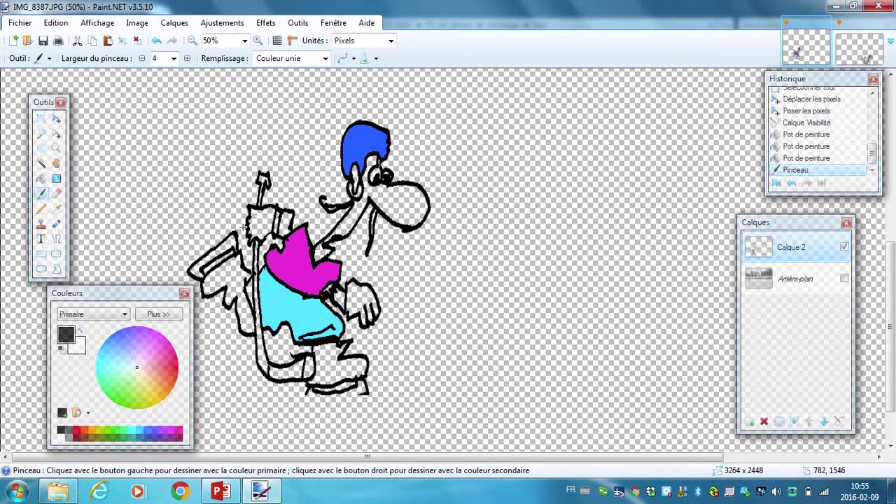
- Fill the character's raised glove with golden yellow using the Paint Bucket and make the background photo layer visible again
left_click(41, 178)
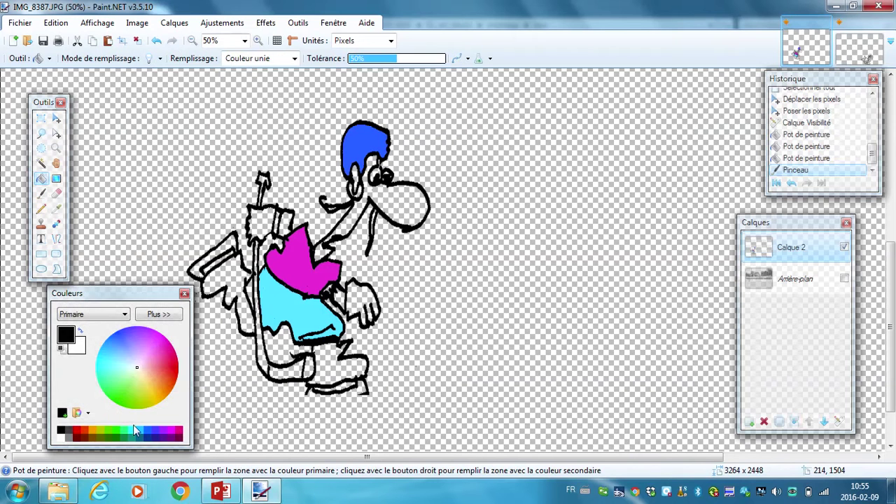
left_click(153, 398)
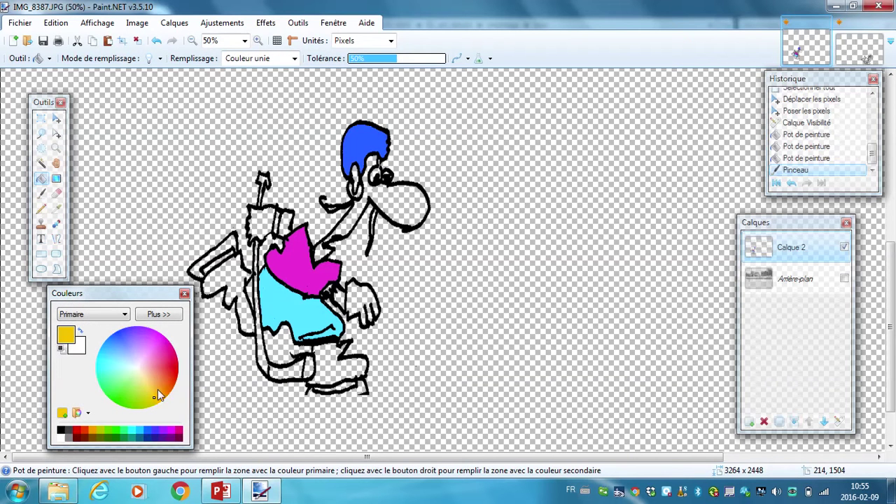
left_click(257, 224)
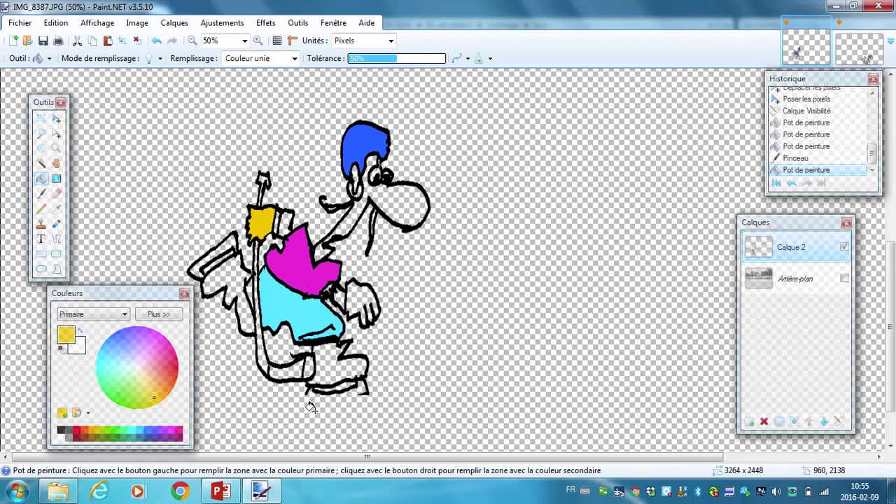
left_click(845, 279)
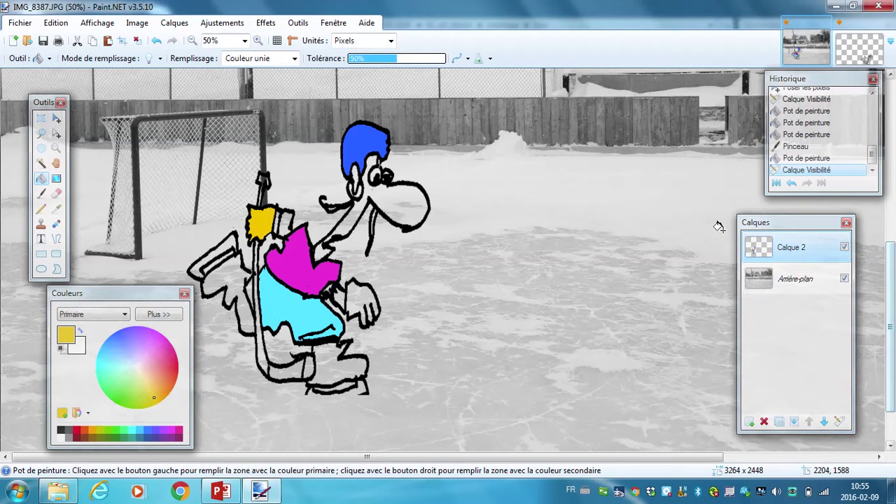
- Start saving the montage in the Paint.NET (*.pdn) format and name the file with the author's first name
left_click(43, 44)
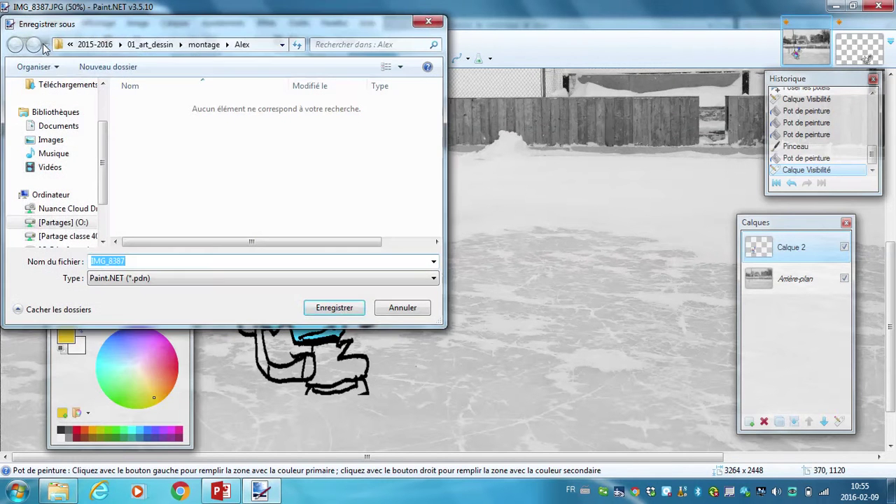
left_click(51, 154)
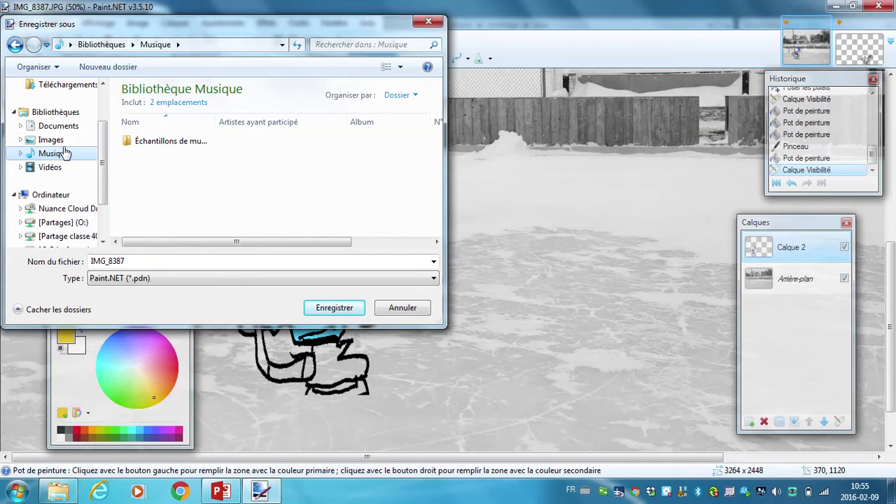
double_click(140, 261)
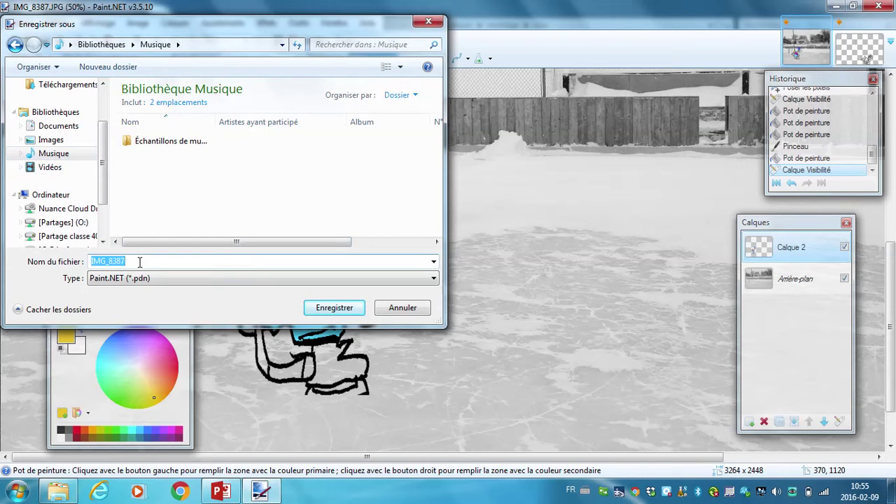
type("tes")
type("lex")
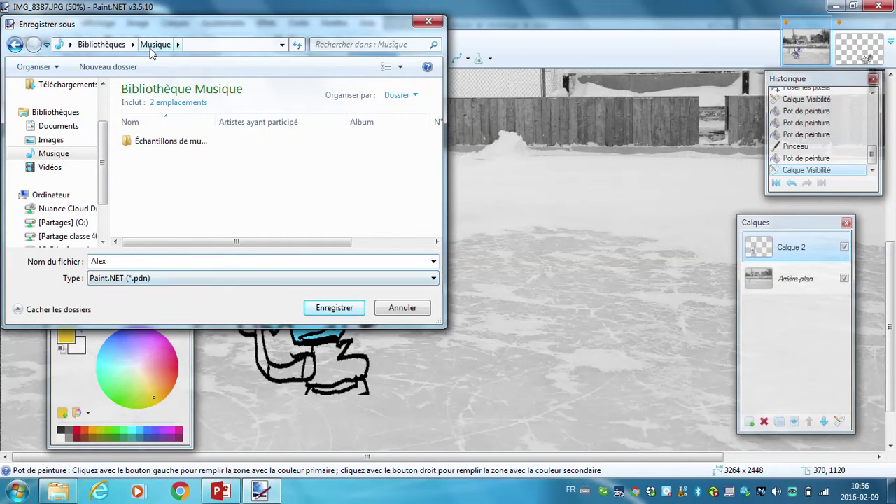
- Save the file on the [Partages] (O:) drive, in the author's personal folder under 2015-2016, 01_art_dessin, montage
left_click(63, 222)
double_click(157, 106)
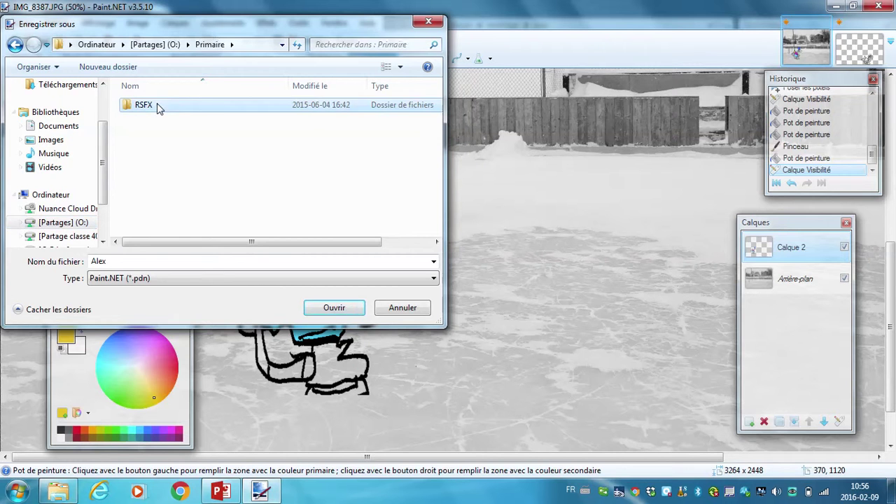
double_click(158, 106)
double_click(159, 118)
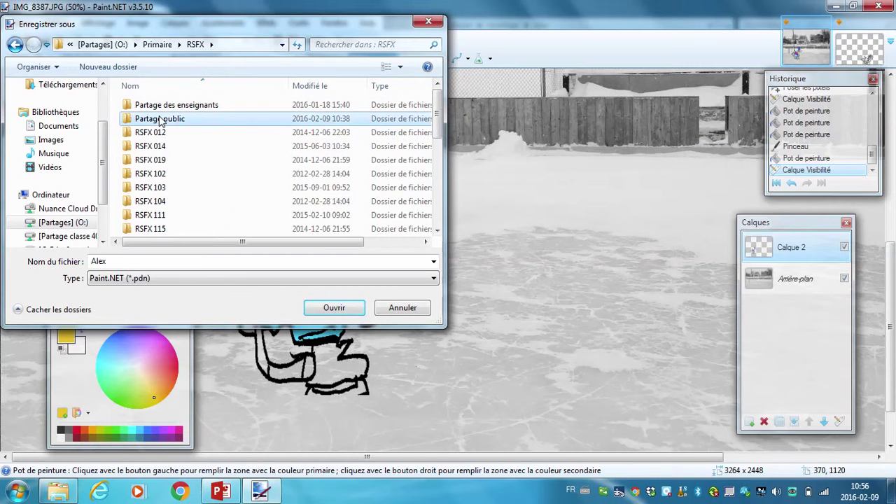
double_click(160, 106)
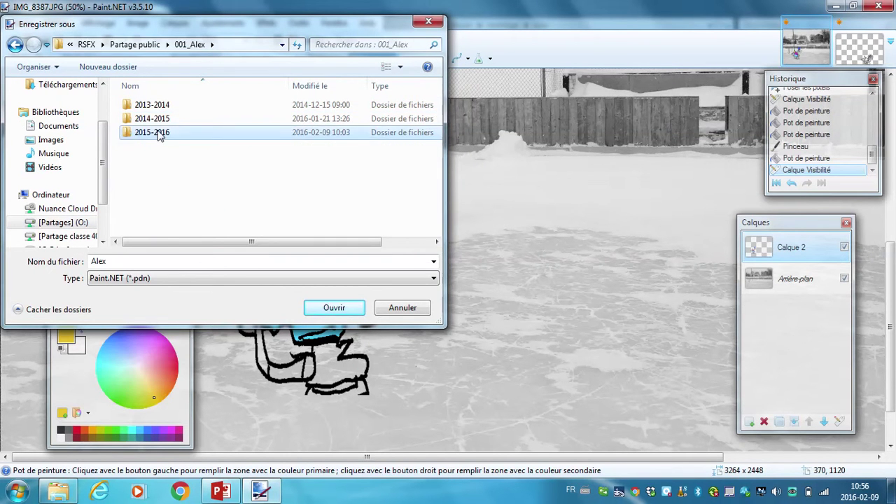
double_click(160, 134)
double_click(160, 105)
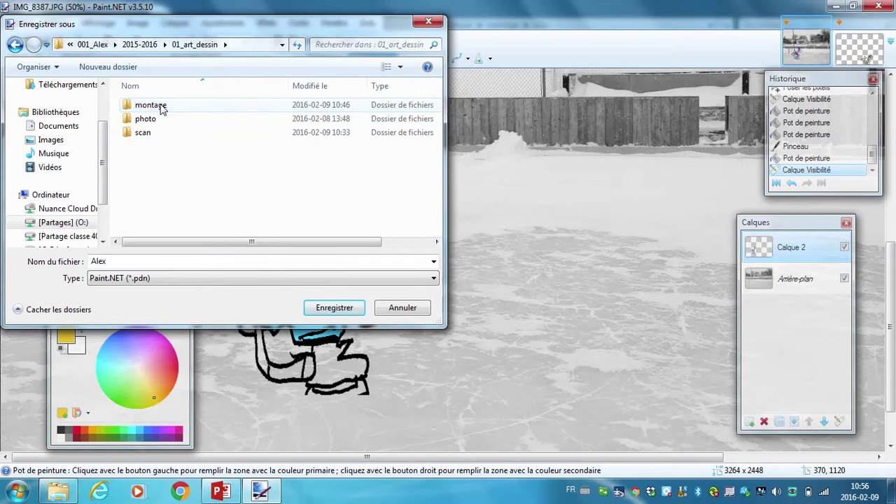
double_click(161, 106)
double_click(142, 105)
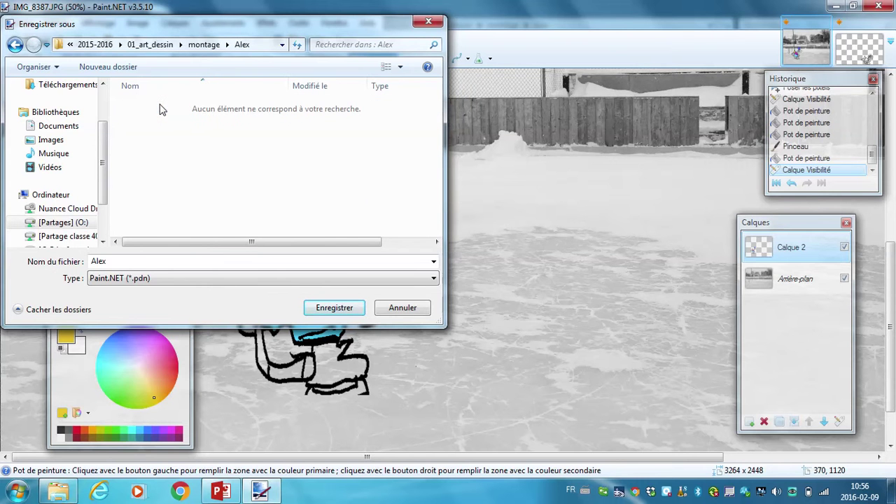
left_click(333, 308)
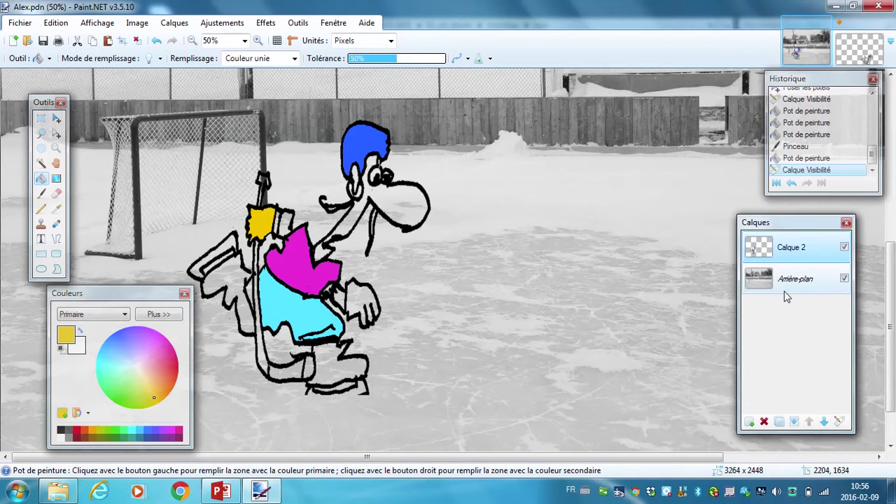
left_click(333, 22)
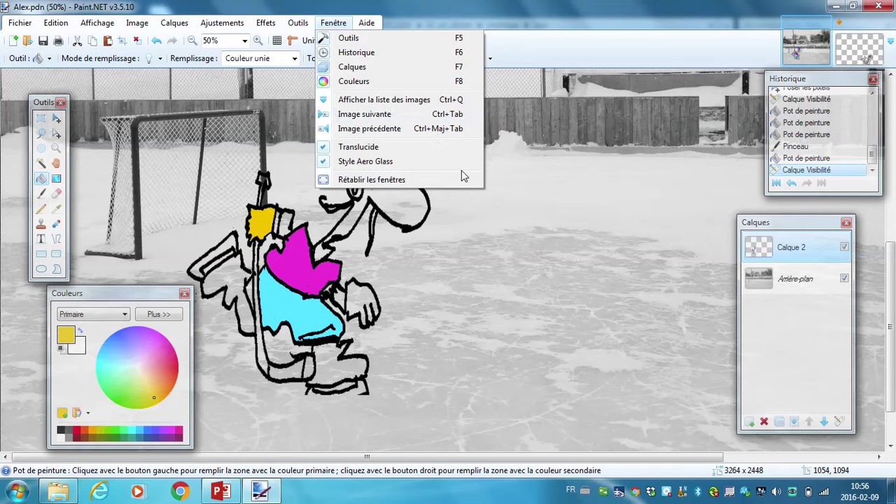
left_click(535, 230)
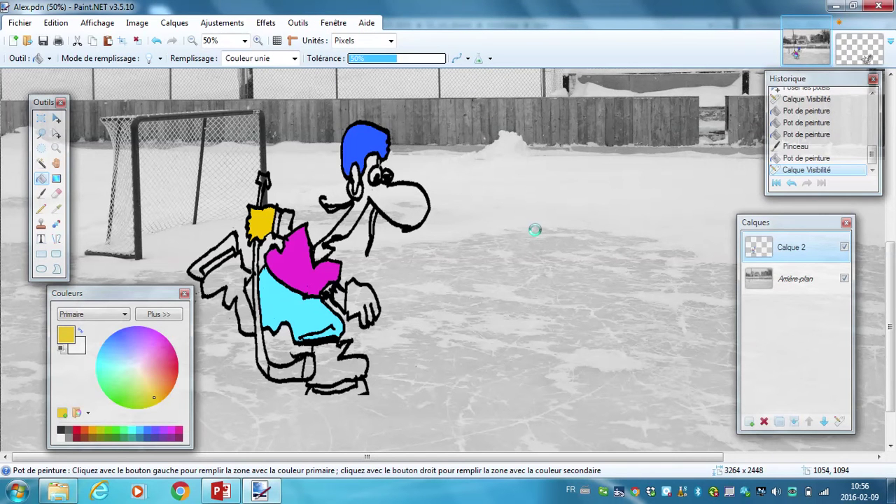
key("ctrl+z")
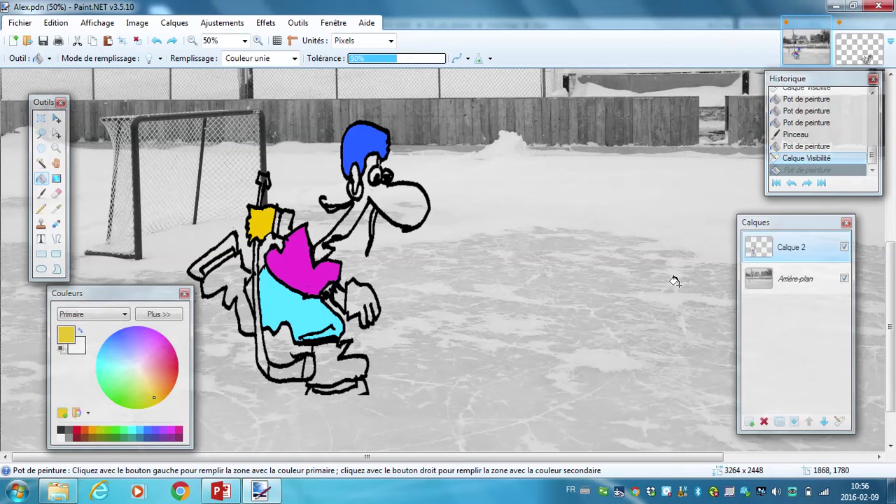
- Open Rotate/Zoom for the character's layer, Calque 2, and set the rotation angle to about -7.94 degrees
left_click(193, 41)
left_click(193, 41)
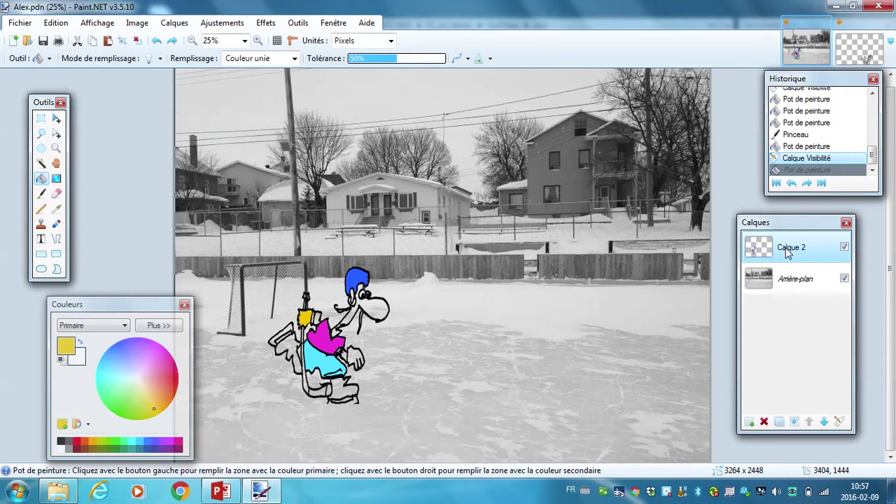
left_click(175, 23)
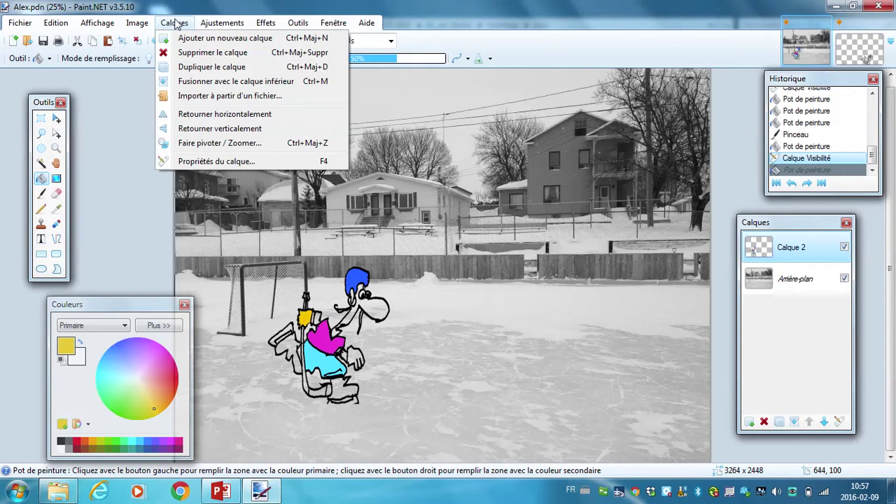
left_click(202, 144)
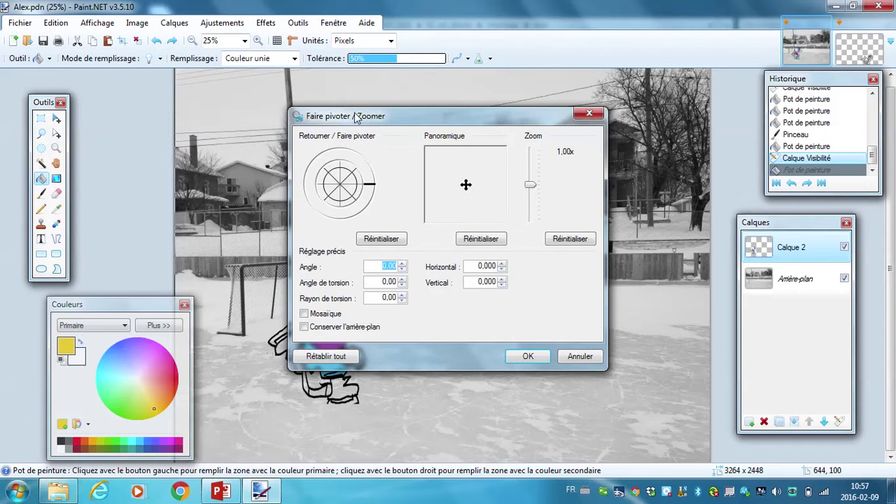
left_click_drag(380, 126, 559, 73)
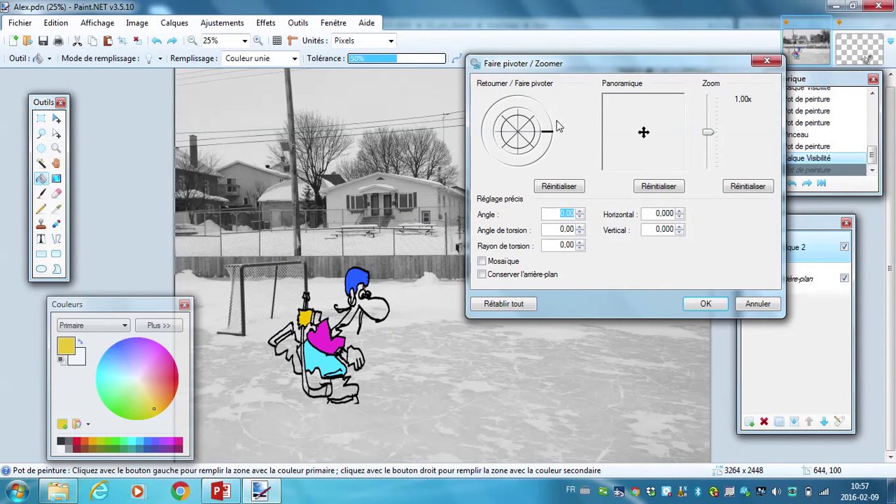
left_click_drag(547, 133, 548, 140)
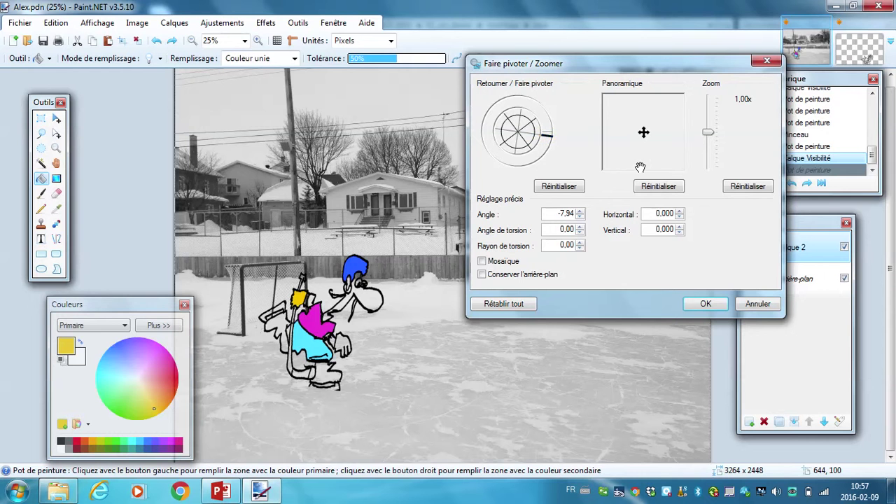
- Enlarge the character's layer to about 1.45x, pan it 0.452 horizontally and -0.207 vertically, and apply the transformation
left_click_drag(710, 132, 711, 120)
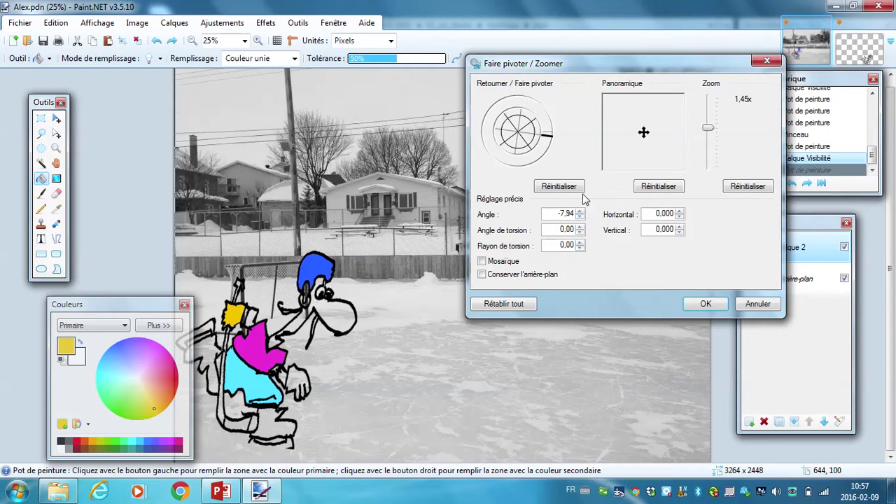
mouse_move(643, 132)
left_mouse_down()
mouse_move(661, 138)
mouse_move(662, 125)
left_mouse_up()
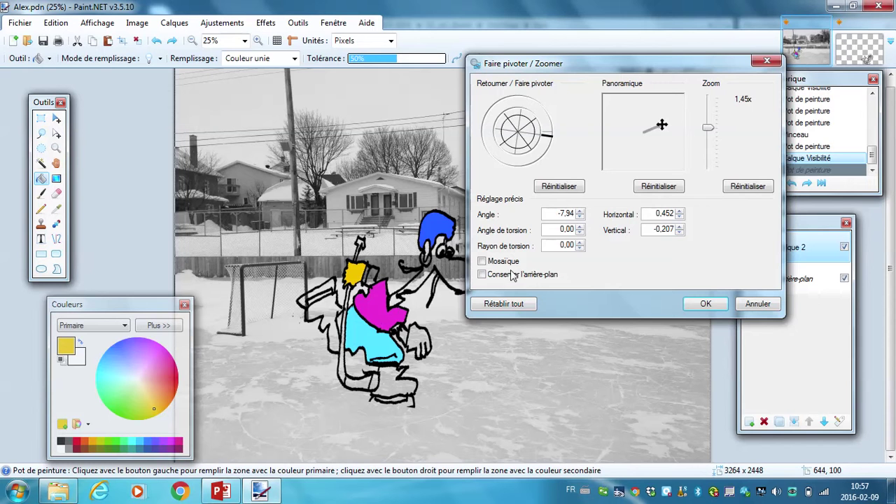
left_click(705, 302)
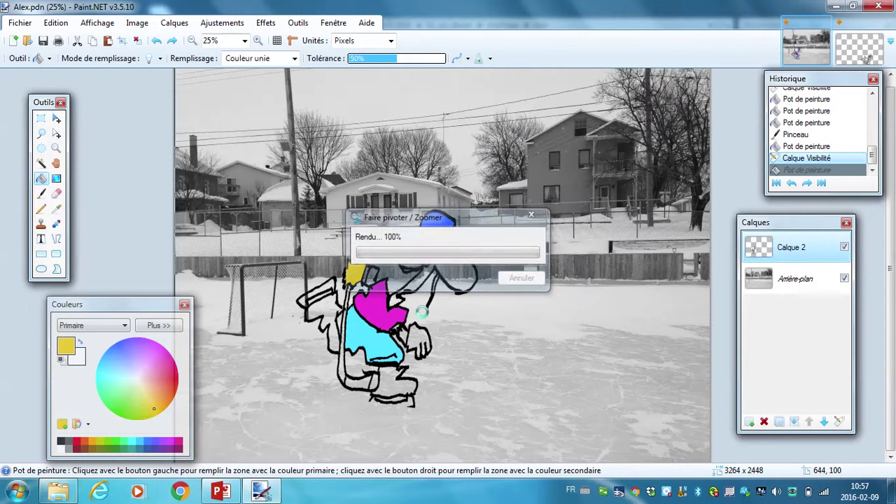
- Move the character's layer pixels back toward the hockey net, with the selection's upper-left corner at about -328, 84, and deselect them
left_click(56, 118)
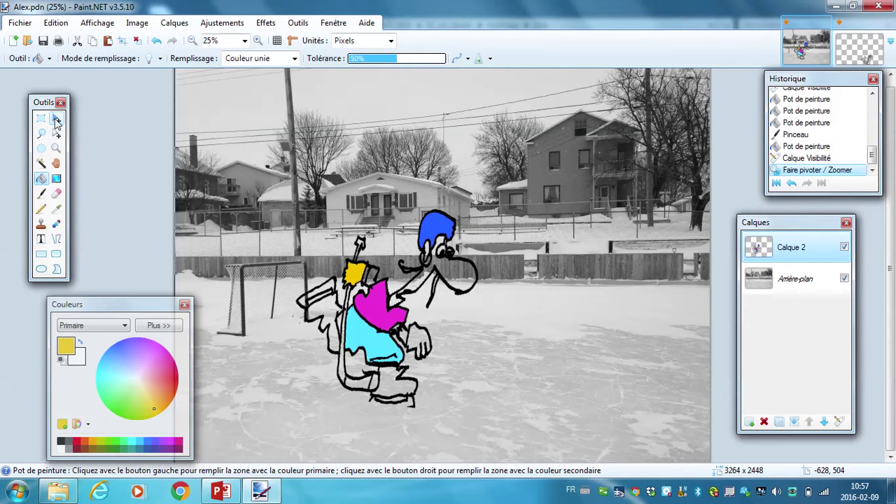
mouse_move(373, 314)
left_mouse_down()
mouse_move(341, 331)
mouse_move(322, 321)
mouse_move(324, 330)
left_mouse_up()
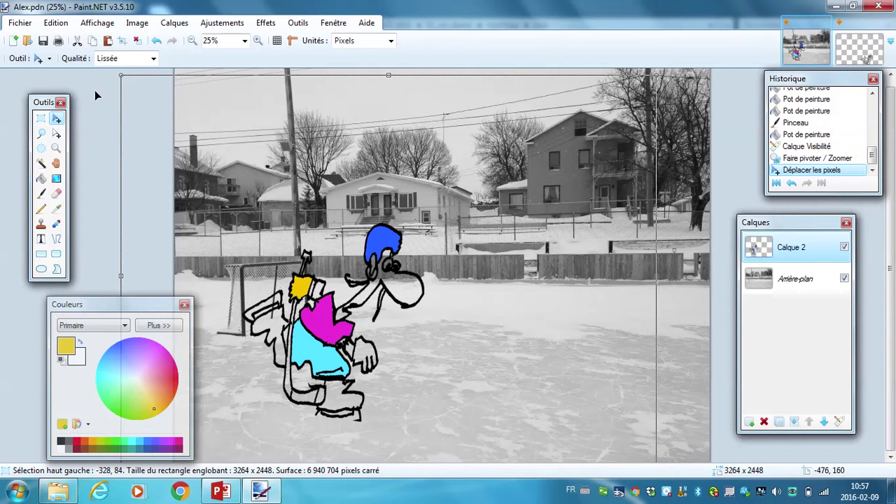
left_click(55, 22)
left_click(96, 203)
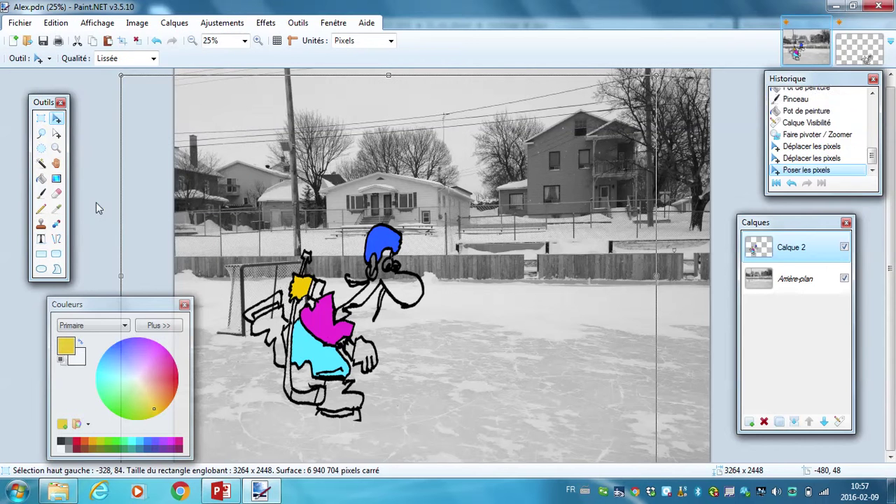